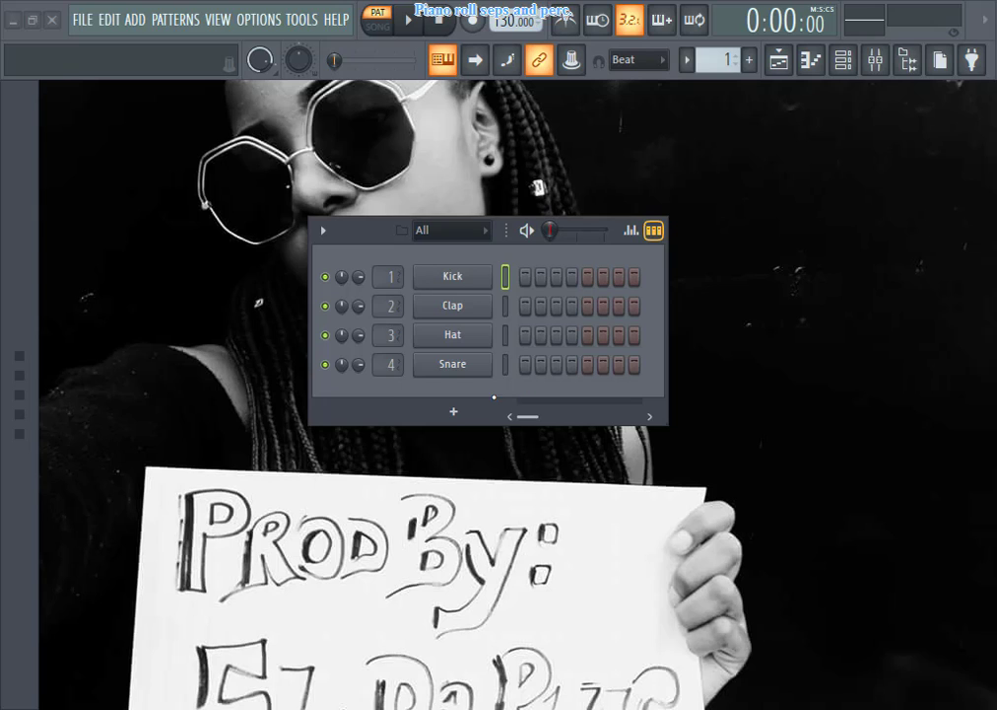
# - Add an FL Keys channel to the channel rack and close its plugin window
pyautogui.click(453, 410)
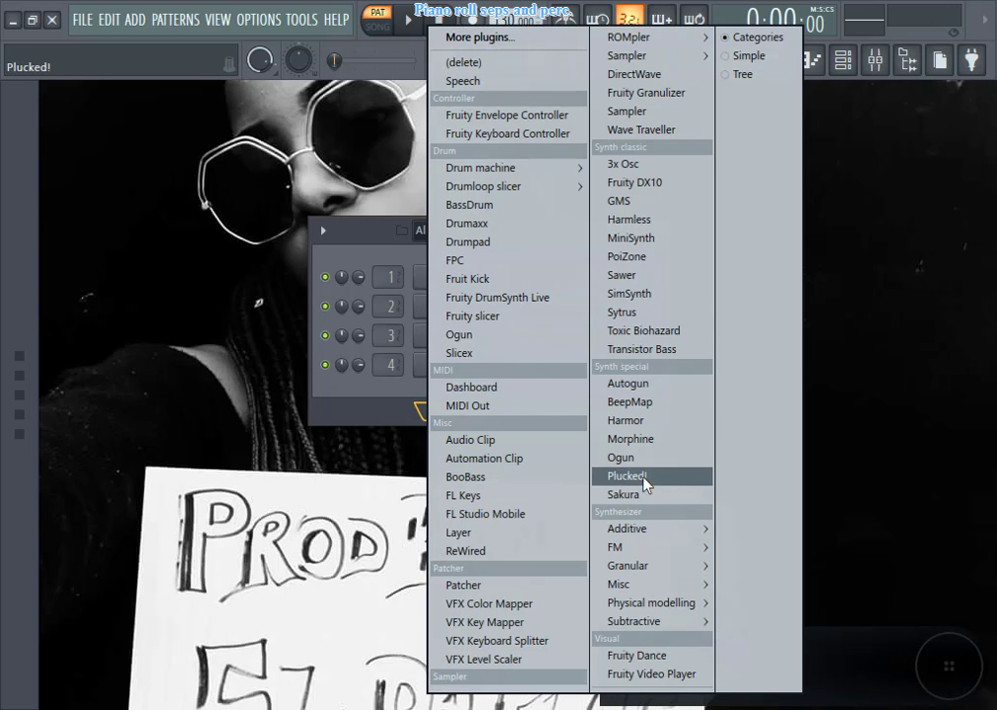
pyautogui.click(476, 496)
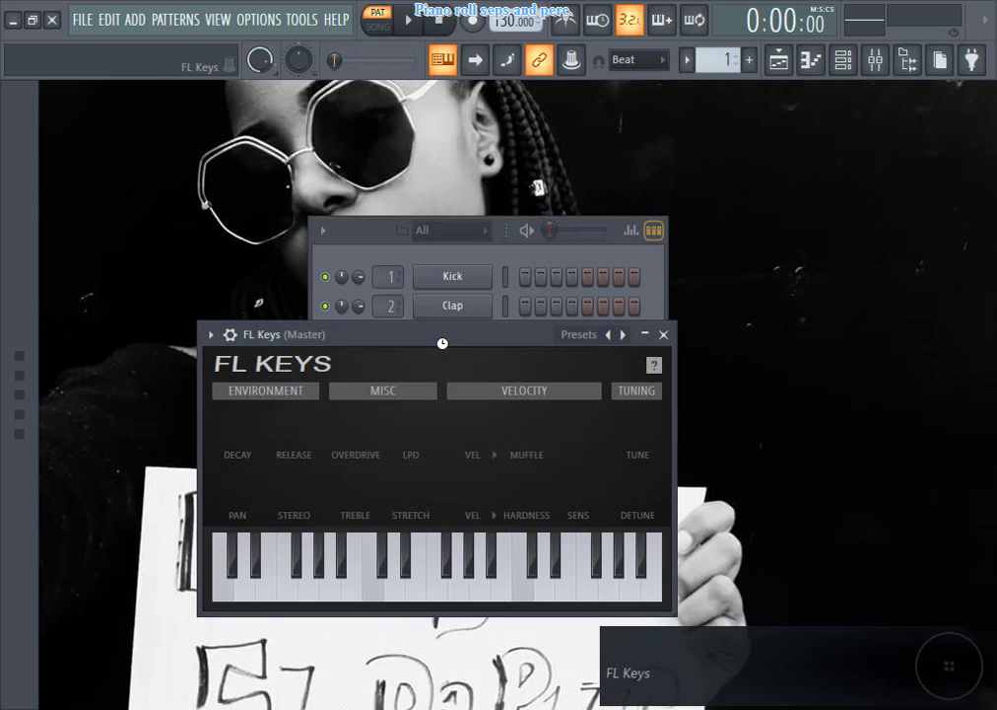
pyautogui.click(663, 334)
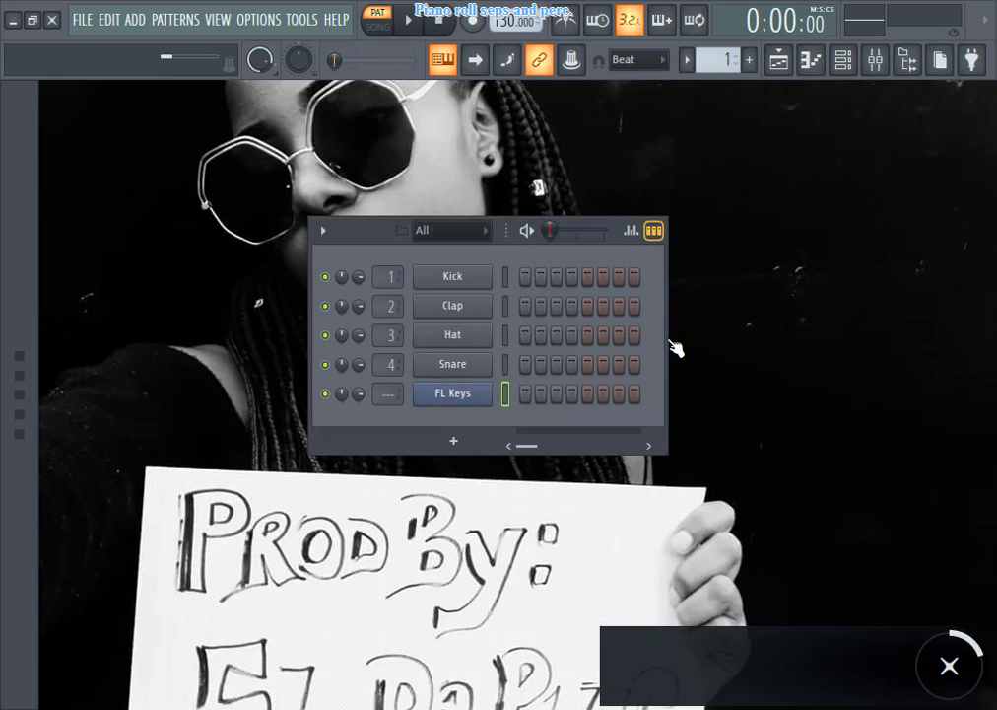
# - Open the FL Keys piano roll, set its snap to Main, and close the piano roll
pyautogui.rightClick(489, 390)
pyautogui.click(510, 402)
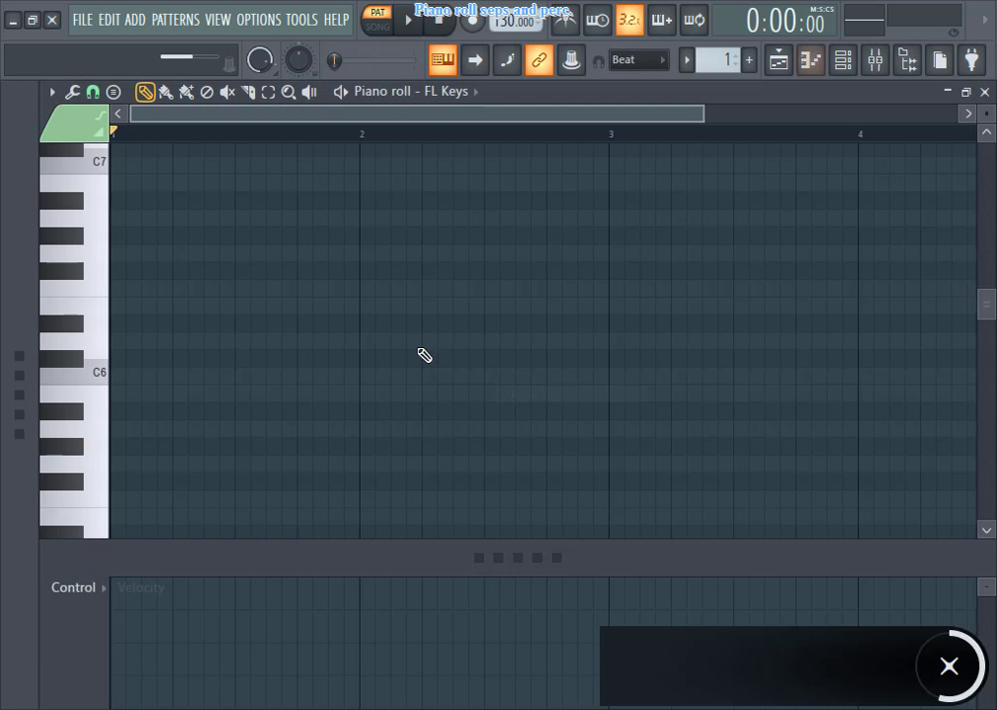
pyautogui.click(51, 92)
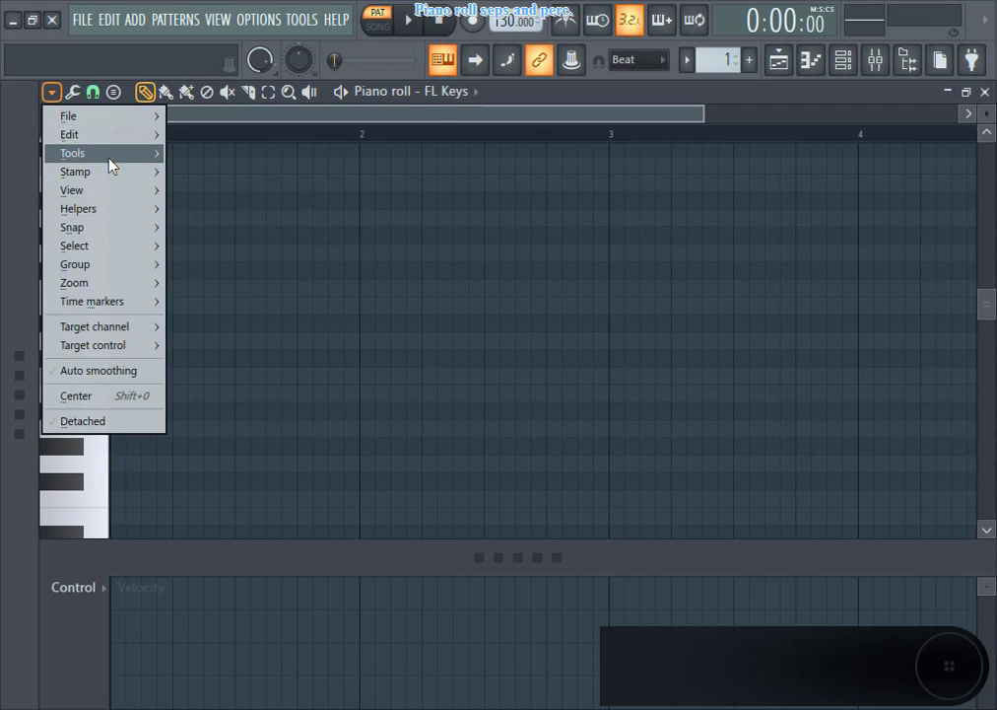
pyautogui.moveTo(133, 238)
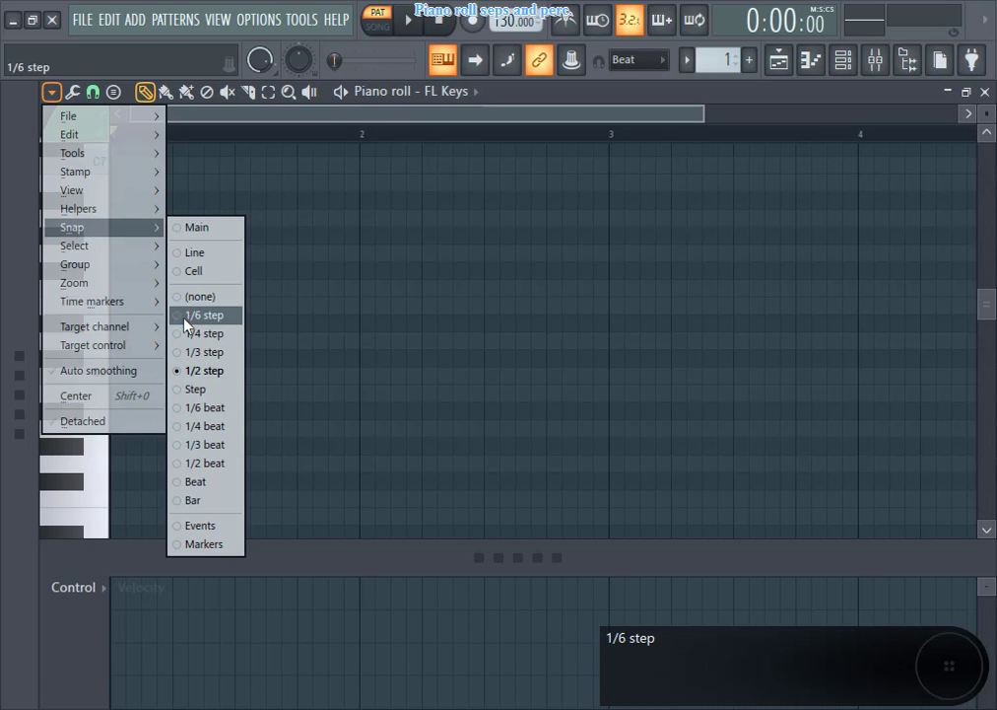
pyautogui.click(183, 228)
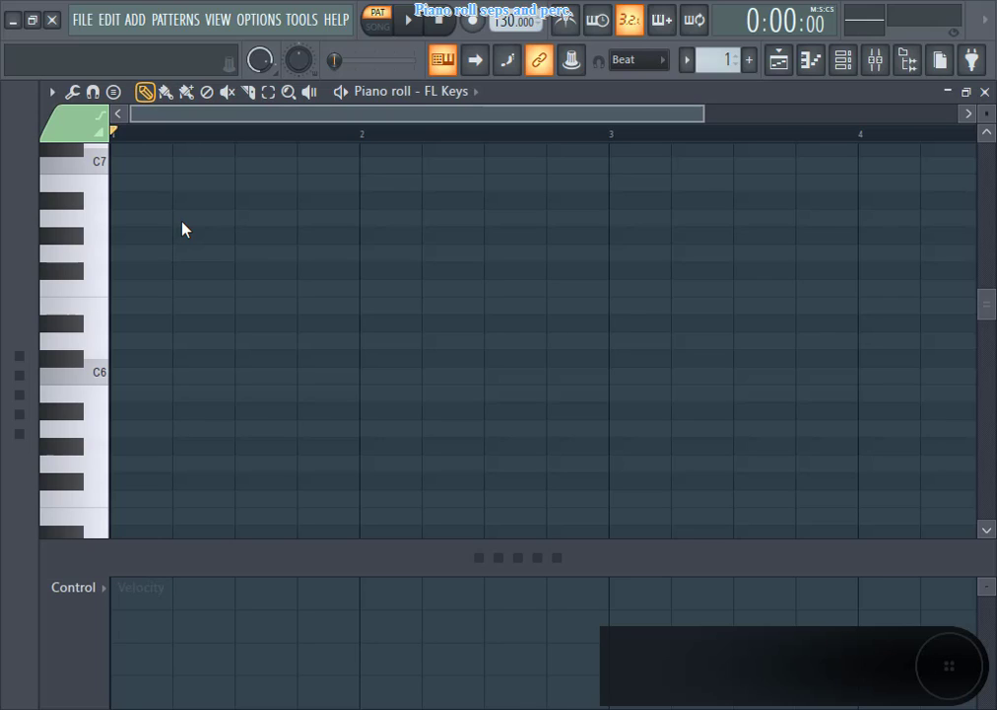
pyautogui.click(986, 92)
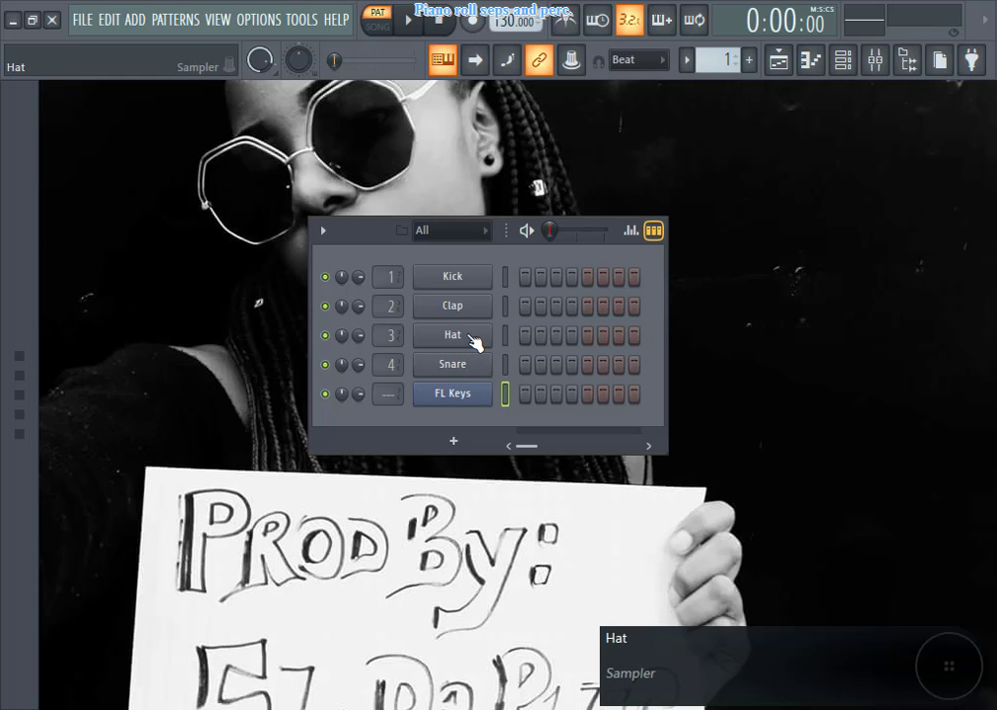
# - Open the piano roll of the Hat channel
pyautogui.rightClick(481, 279)
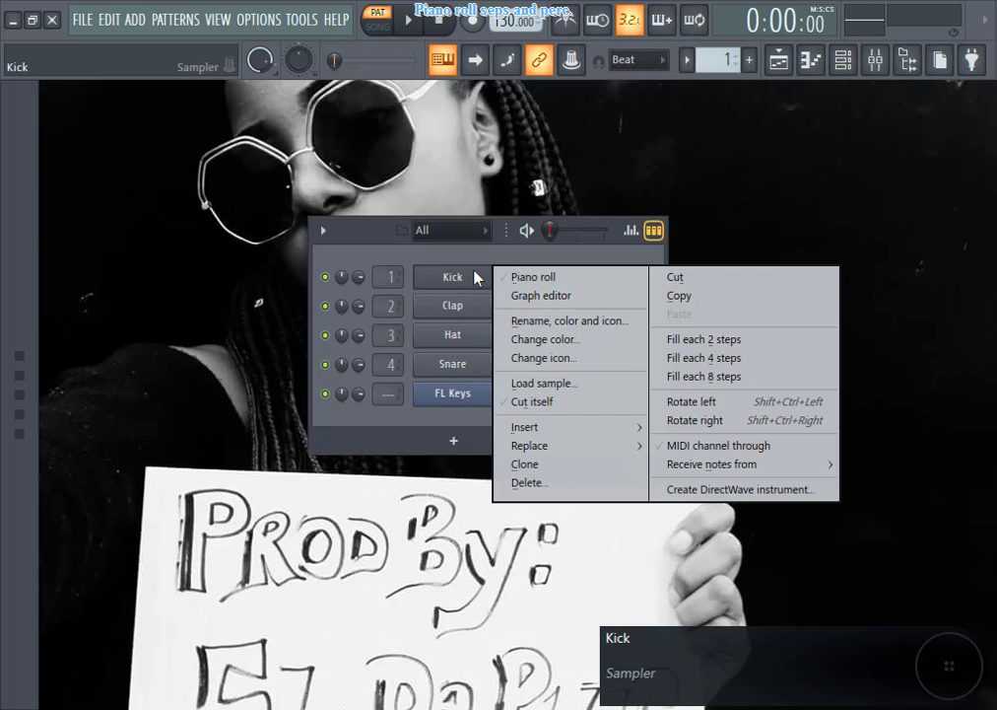
pyautogui.rightClick(453, 335)
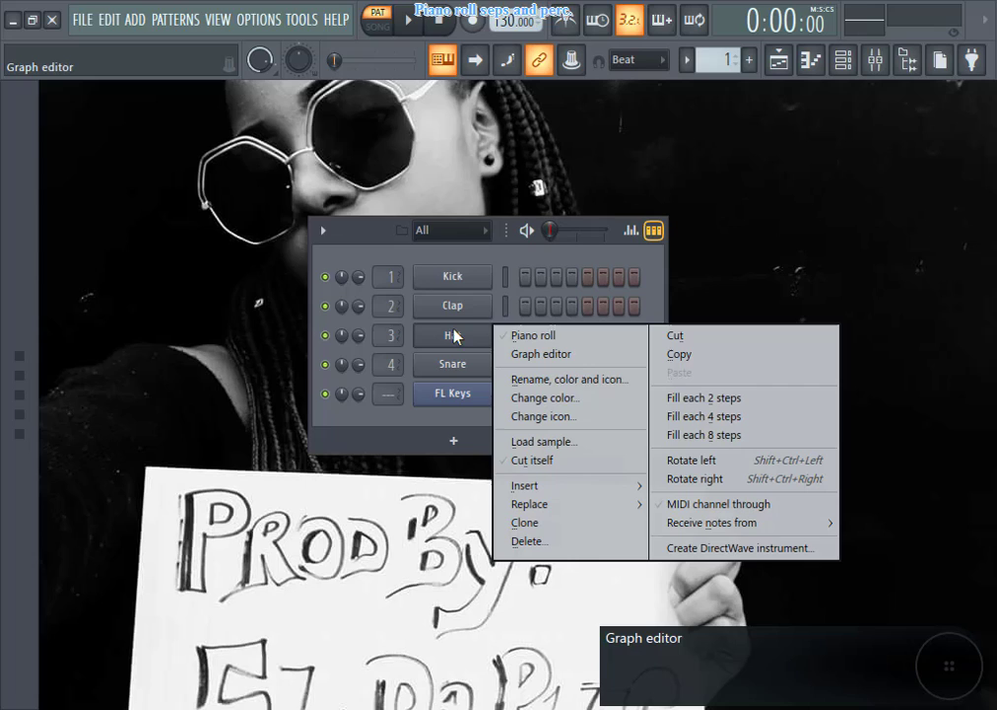
pyautogui.click(572, 337)
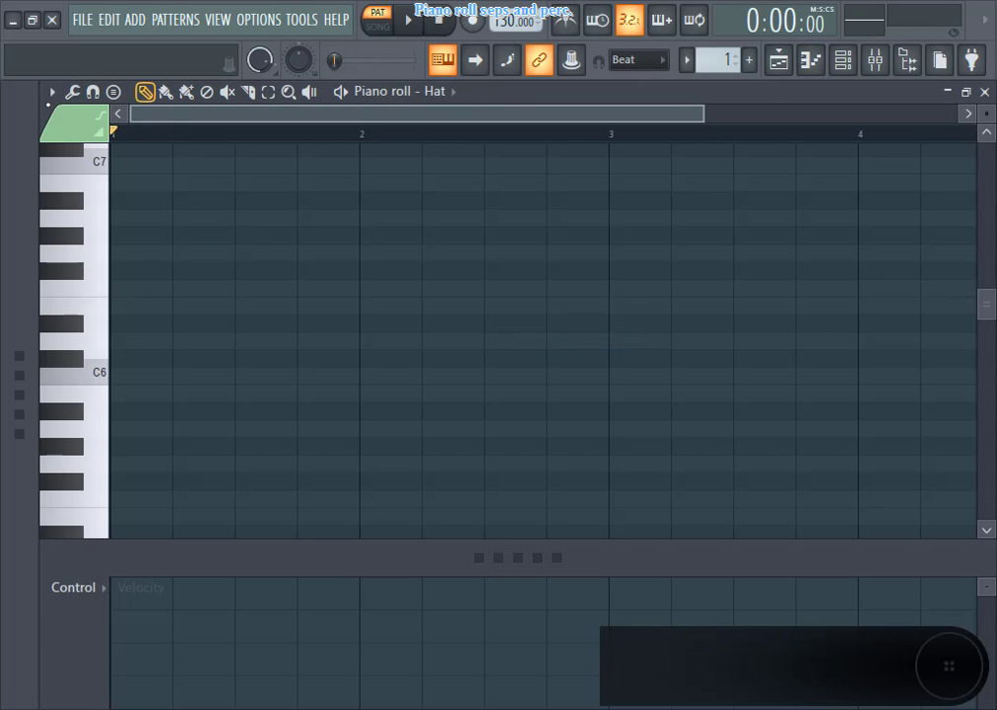
pyautogui.click(51, 94)
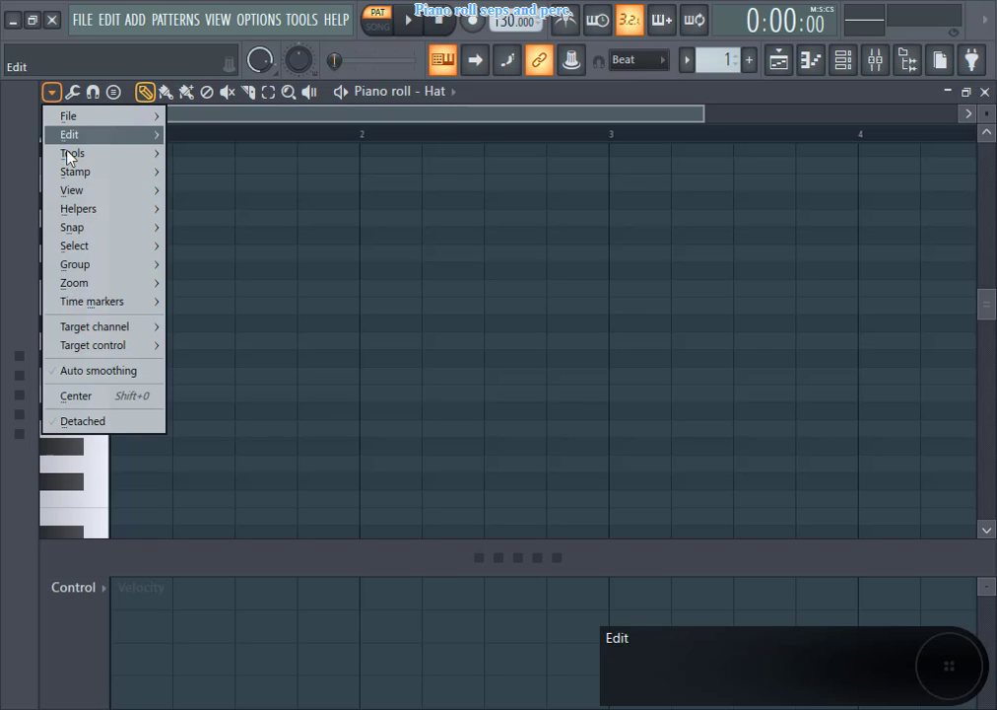
pyautogui.moveTo(78, 170)
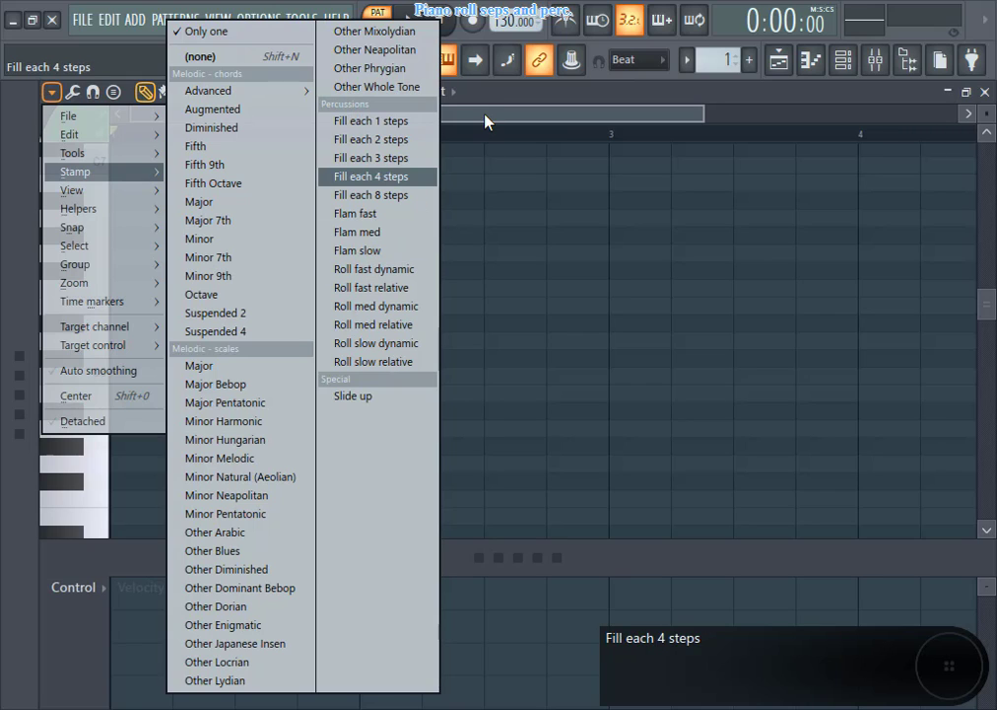
pyautogui.click(374, 177)
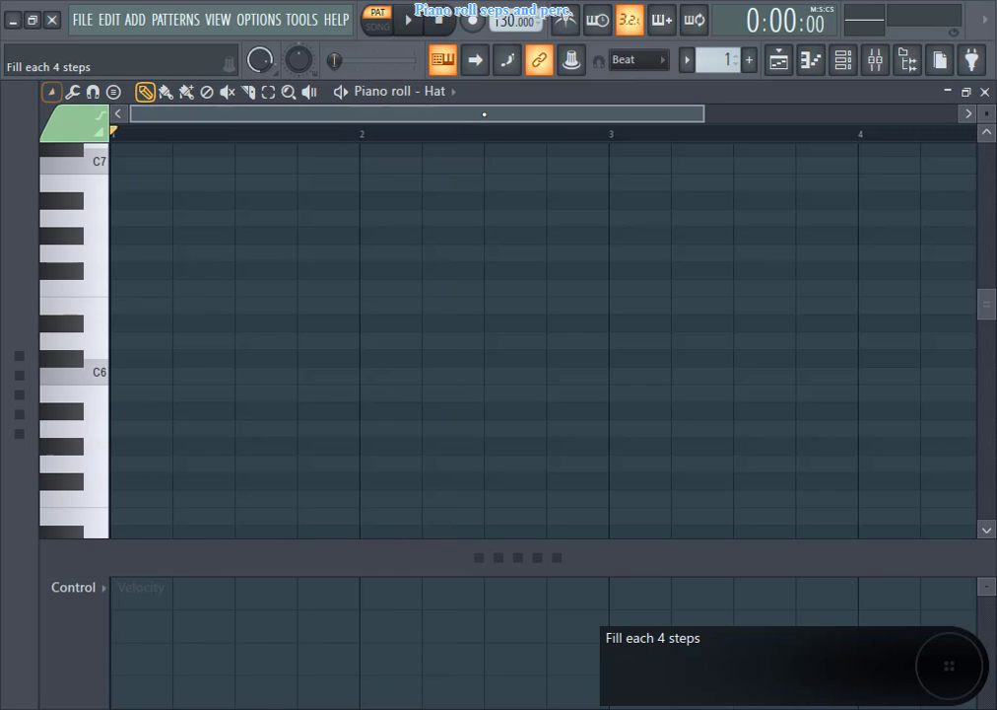
# - Set the Hat piano roll's snap to 1/2 step
pyautogui.click(51, 91)
pyautogui.moveTo(98, 228)
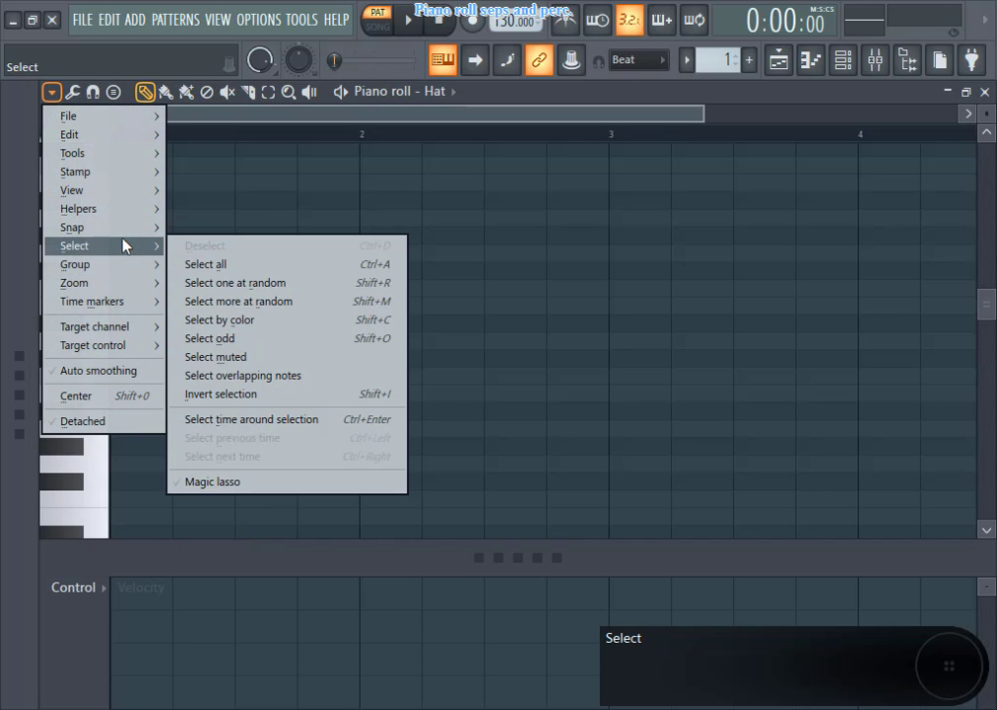
pyautogui.moveTo(129, 229)
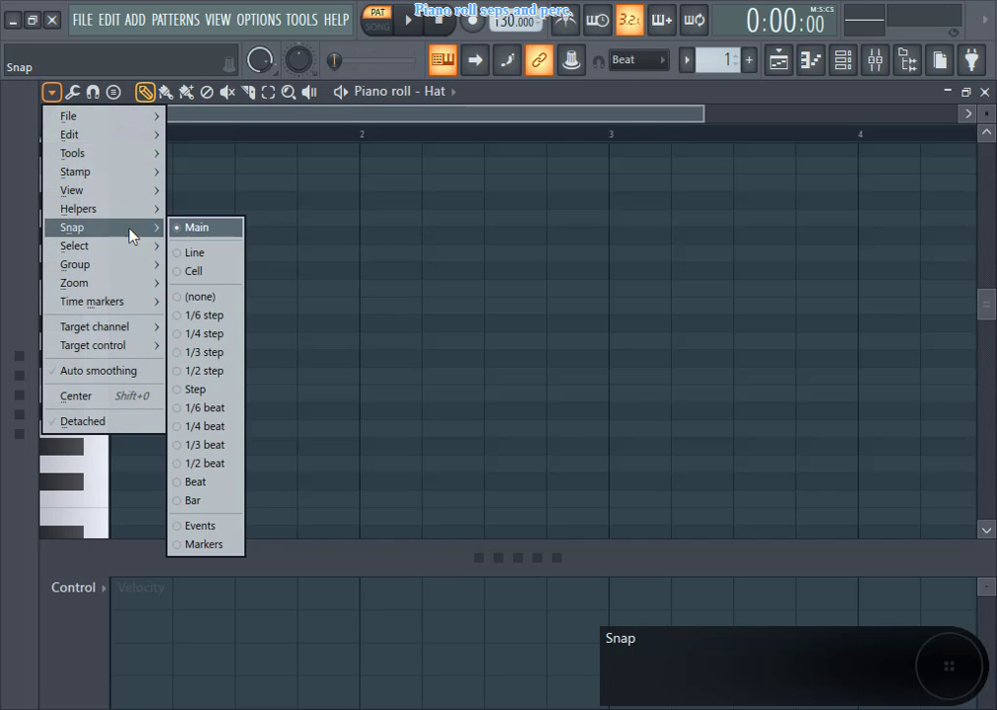
pyautogui.click(190, 379)
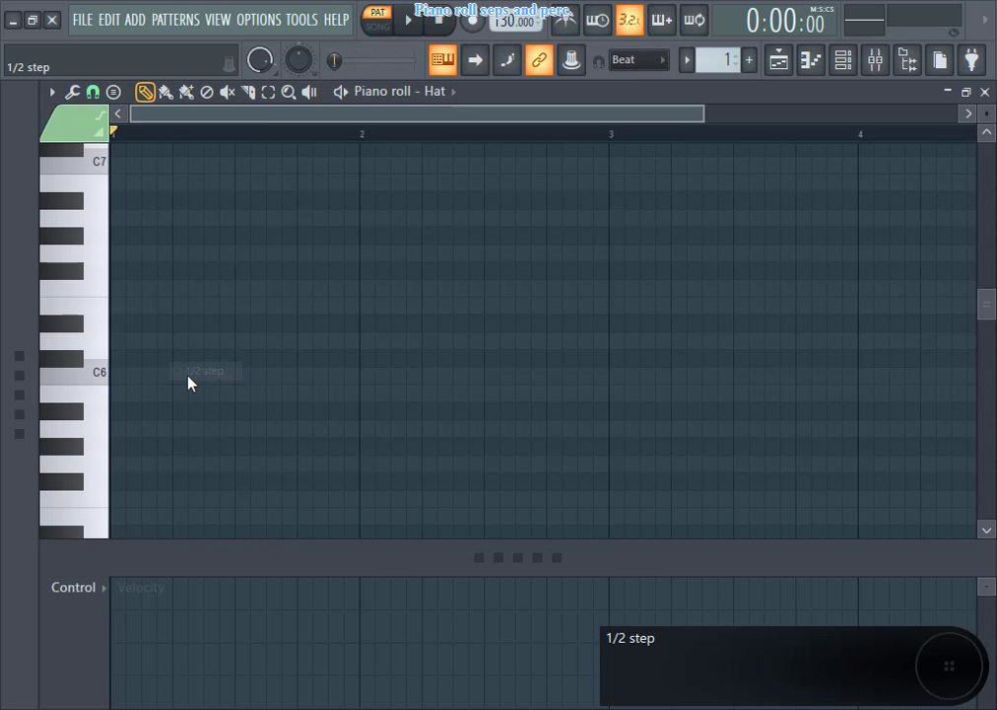
# - Stamp the Fill each 1 steps percussion pattern on C6, starting at the beginning of bar 1
pyautogui.click(53, 92)
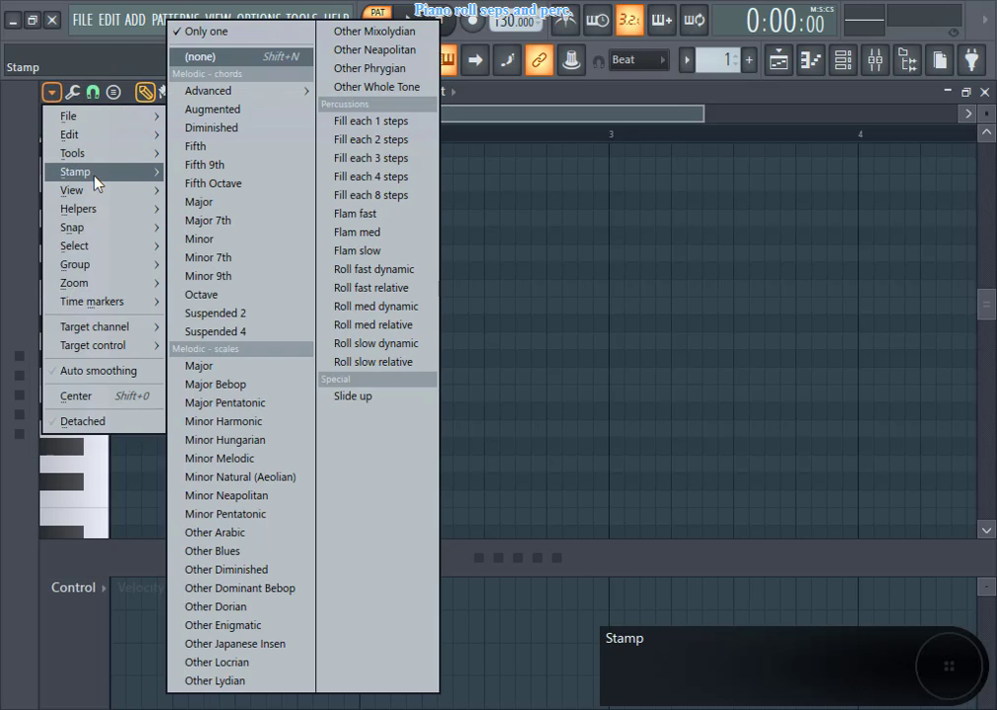
pyautogui.click(373, 126)
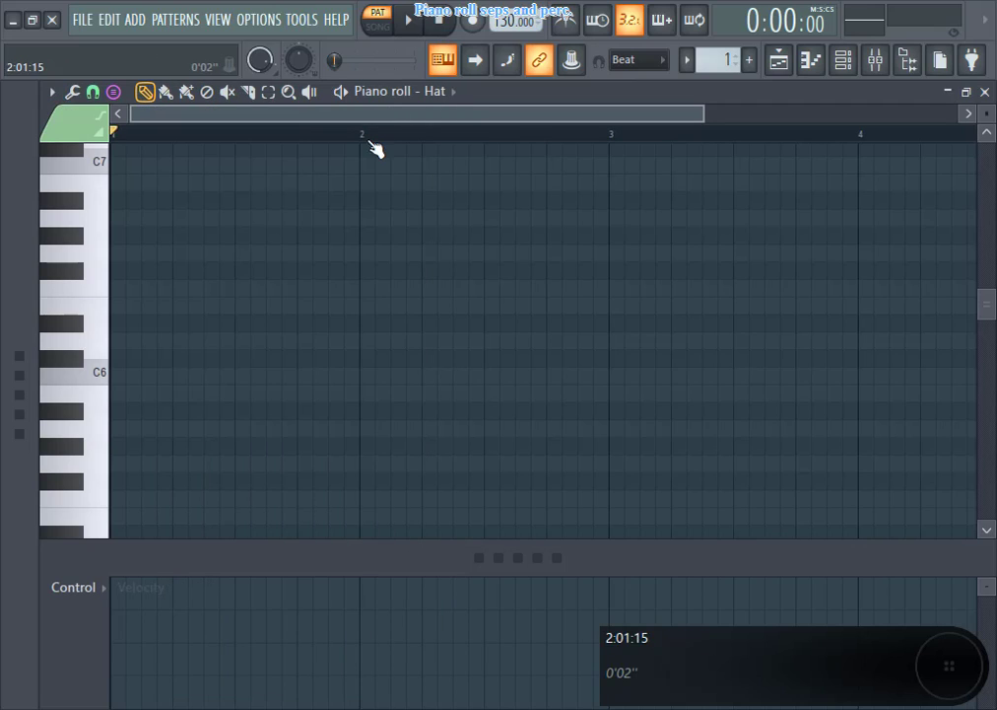
pyautogui.moveTo(122, 382)
pyautogui.mouseDown()
pyautogui.moveTo(138, 378)
pyautogui.moveTo(96, 378)
pyautogui.mouseUp()
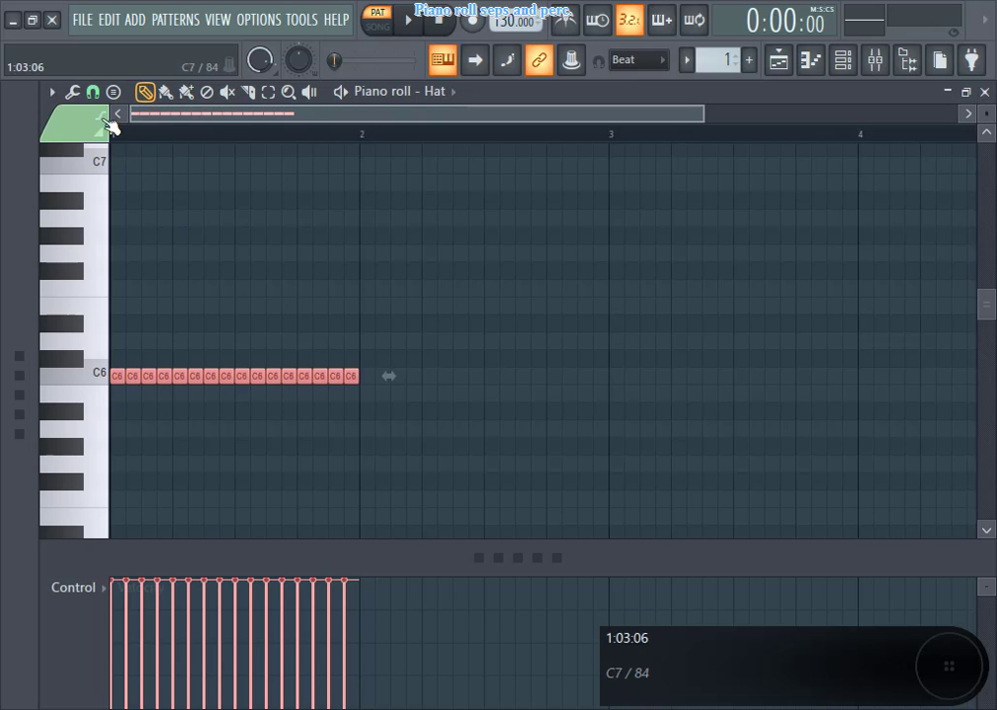
# - Stamp the Fill each 2 steps percussion pattern on A5, starting at the beginning of bar 1
pyautogui.click(51, 94)
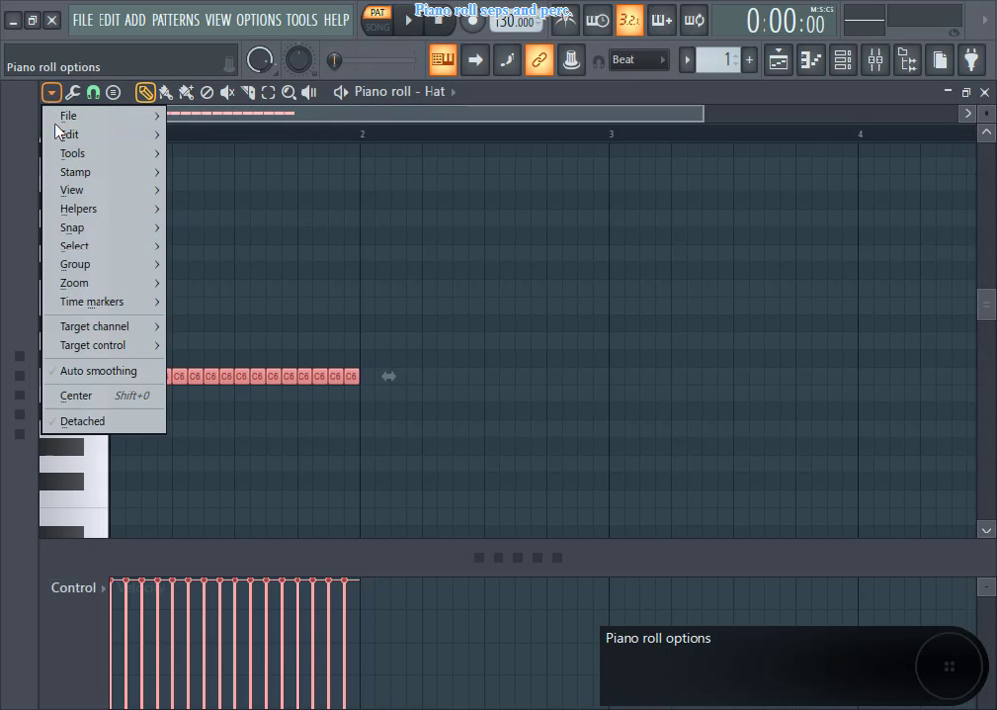
pyautogui.moveTo(91, 173)
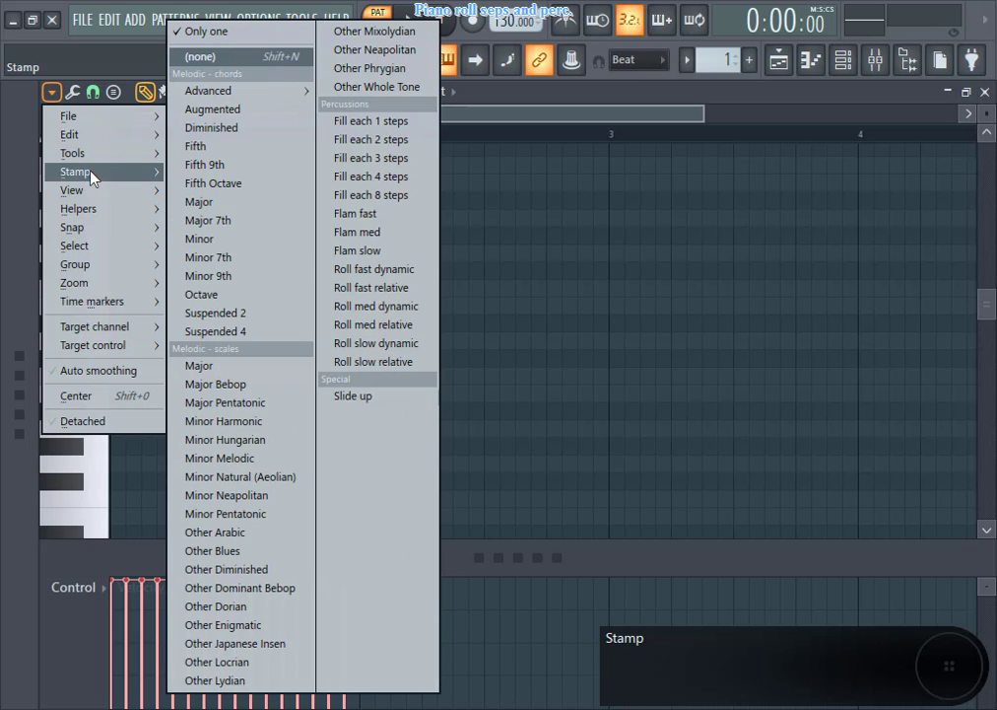
pyautogui.click(357, 140)
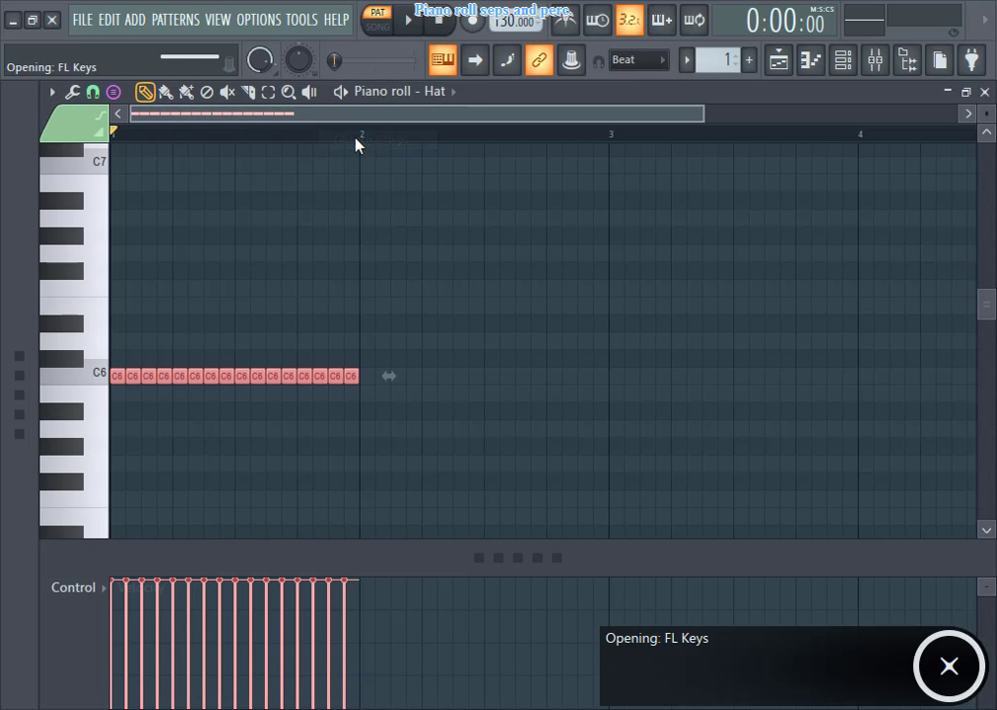
pyautogui.click(119, 434)
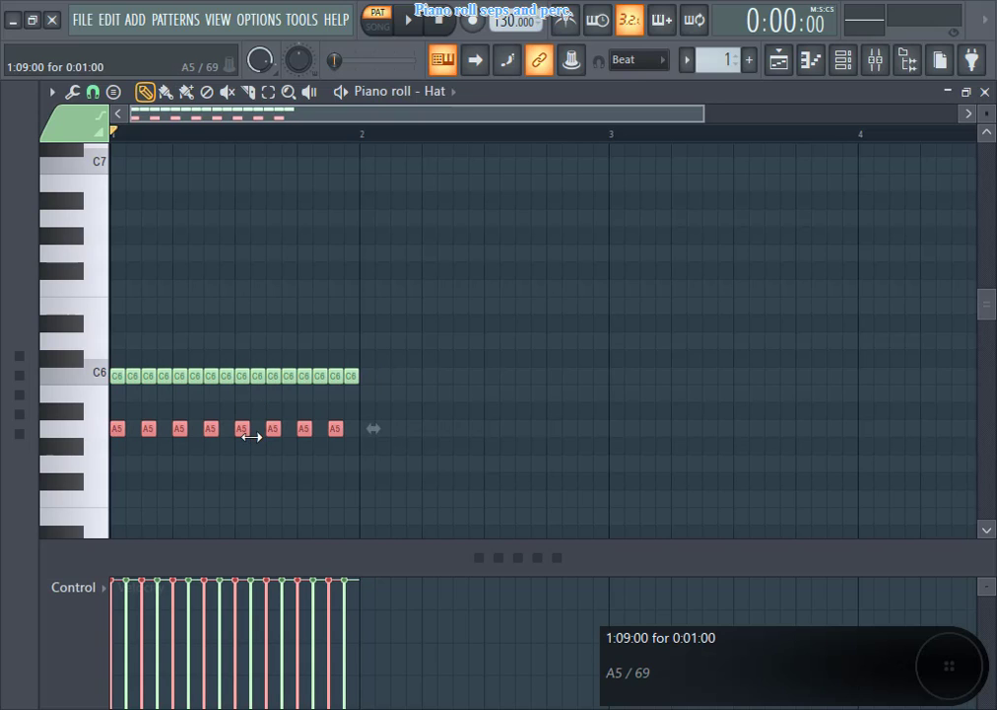
# - Stamp the Fill each 3 steps percussion pattern on F5 and align it with the beginning of bar 1
pyautogui.click(51, 94)
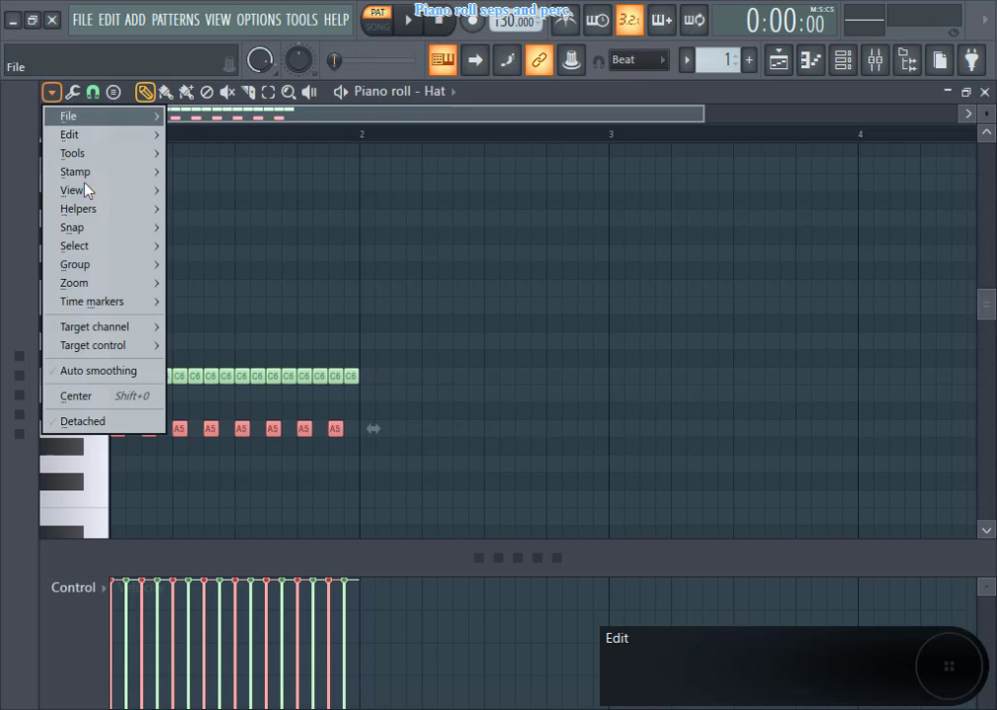
pyautogui.moveTo(123, 172)
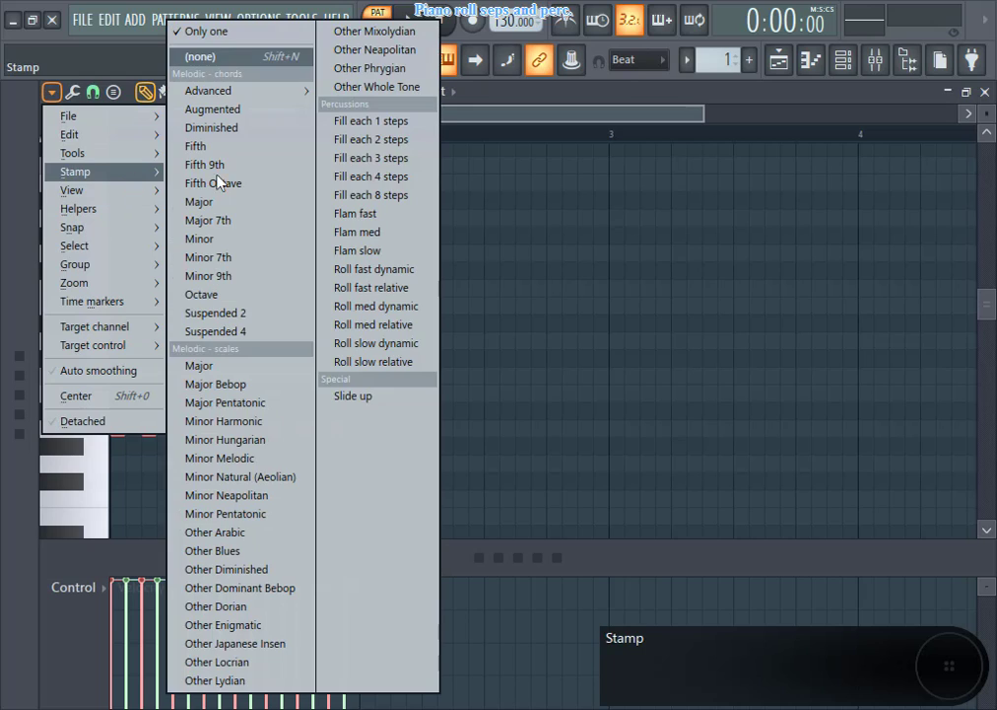
pyautogui.click(379, 158)
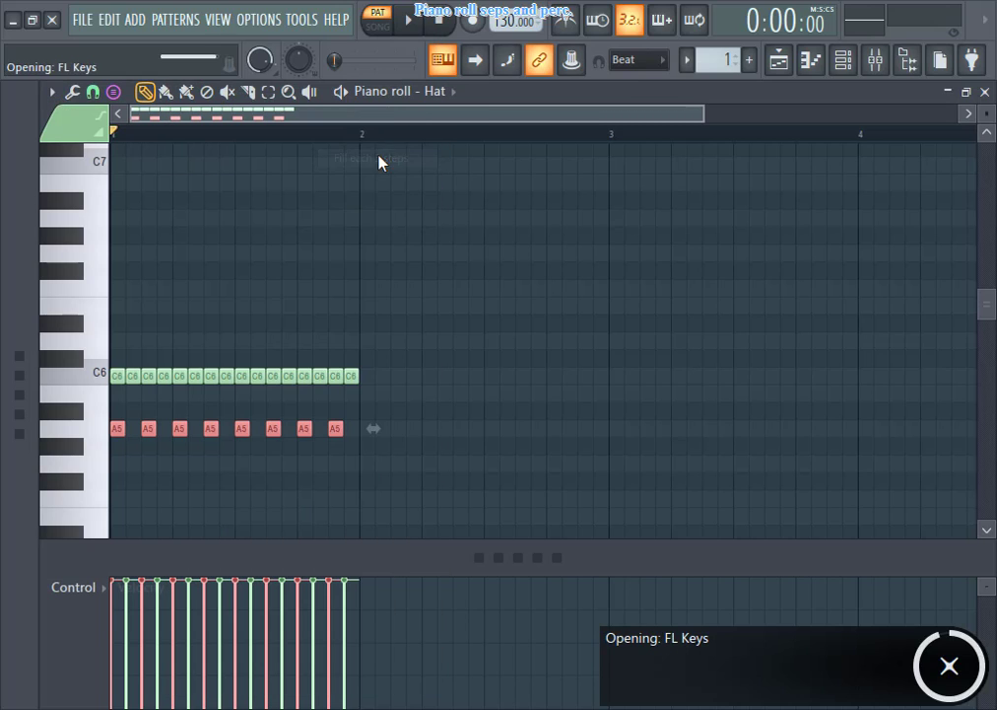
pyautogui.click(117, 498)
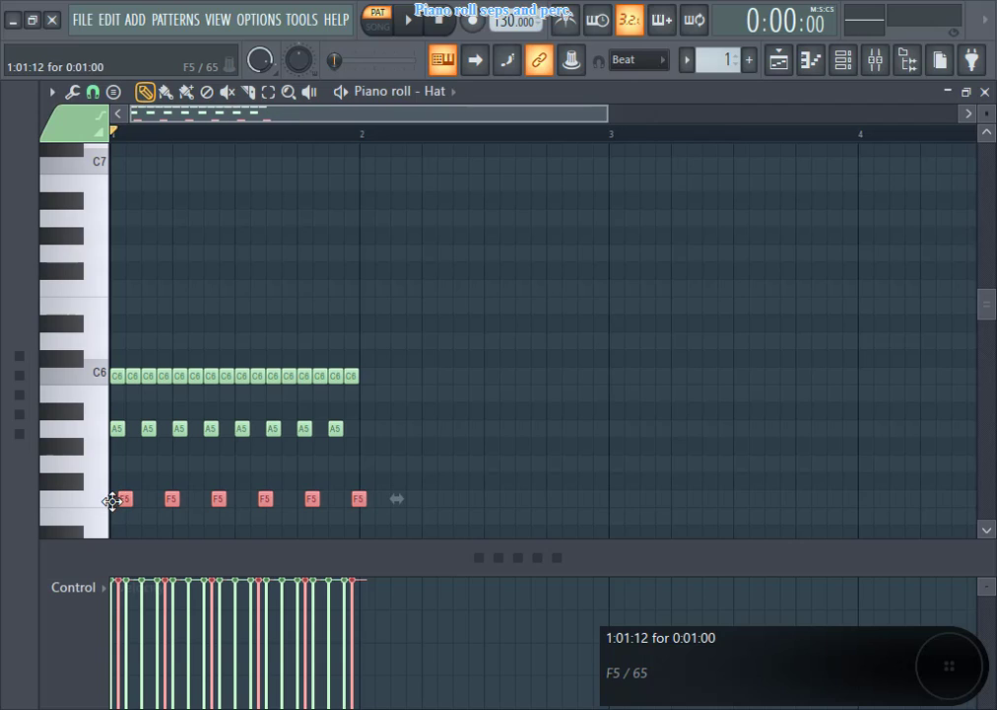
pyautogui.moveTo(124, 499); pyautogui.dragTo(97, 498)
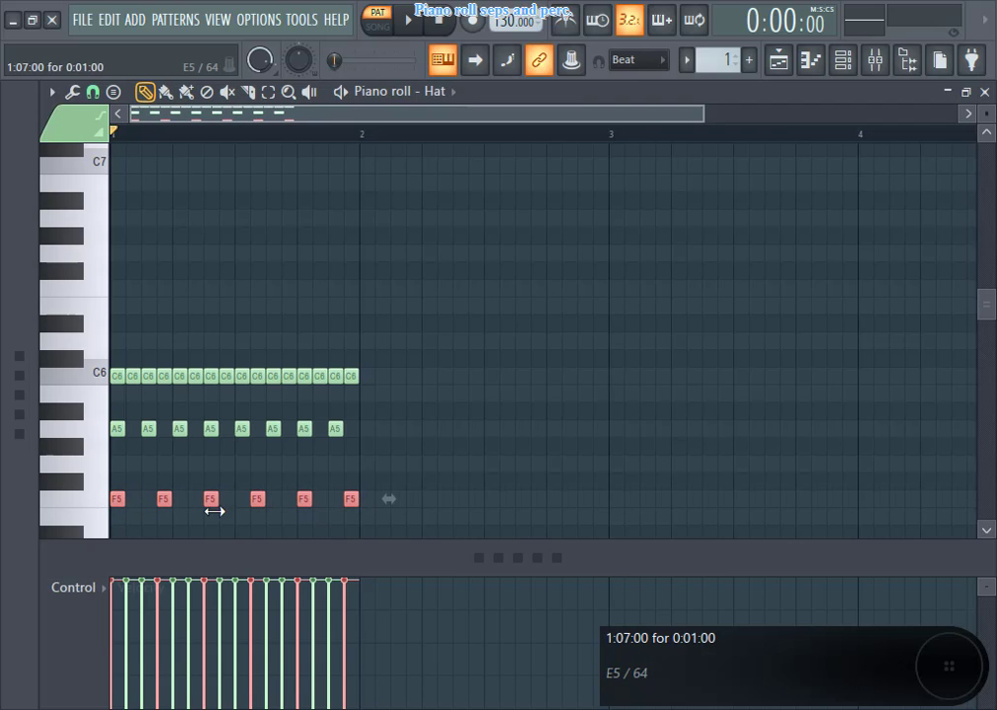
# - Stamp the Fill each 4 steps percussion pattern on D5, starting at the beginning of bar 1
pyautogui.click(51, 91)
pyautogui.moveTo(154, 174)
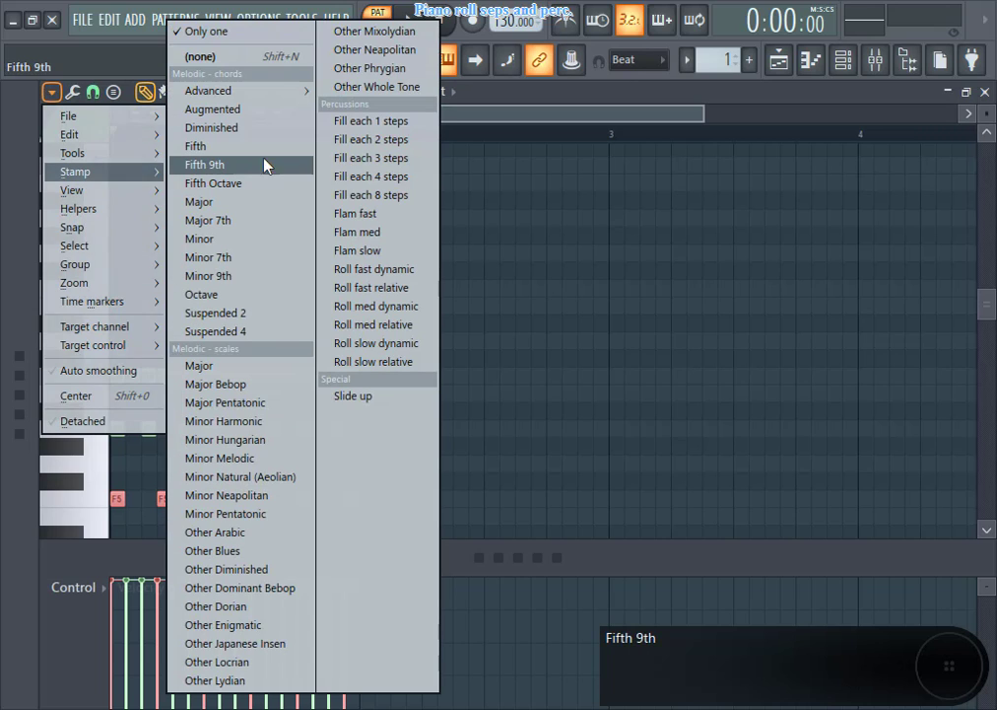
pyautogui.click(352, 176)
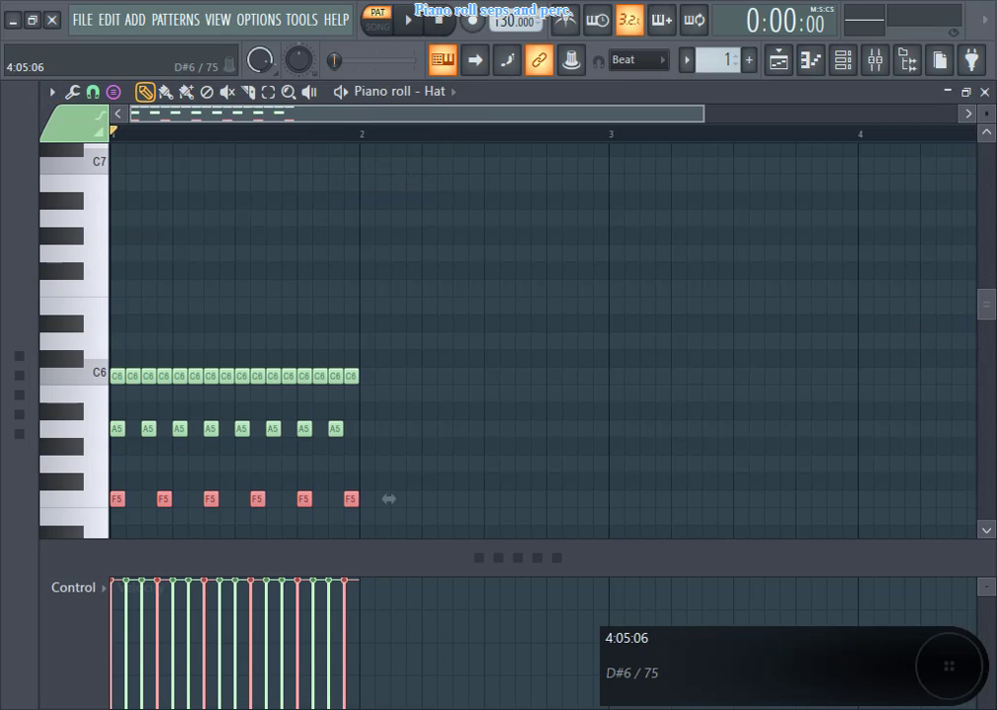
pyautogui.scroll(-4, 296, 434)
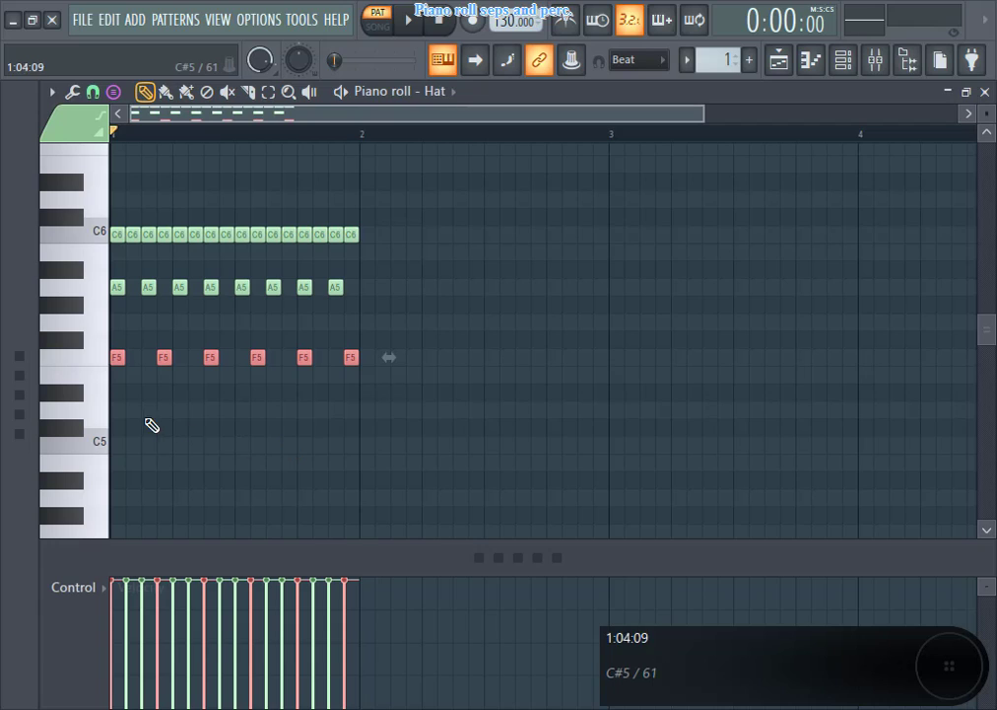
pyautogui.click(96, 411)
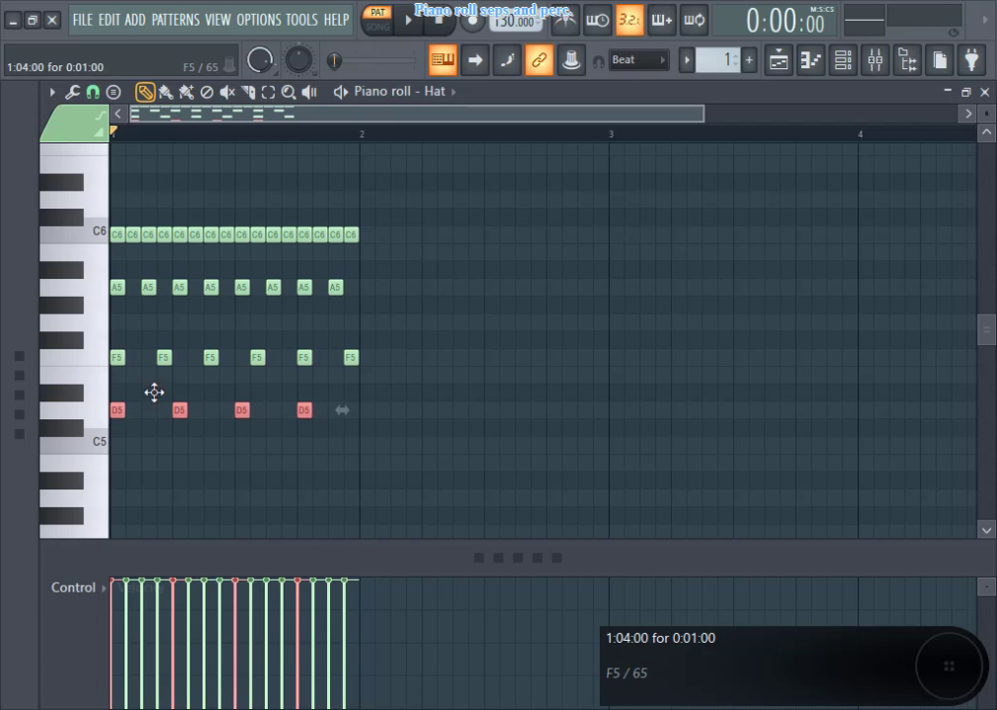
# - Stamp the Fill each 8 steps percussion pattern on C5, starting at the beginning of bar 1
pyautogui.click(52, 91)
pyautogui.moveTo(163, 184)
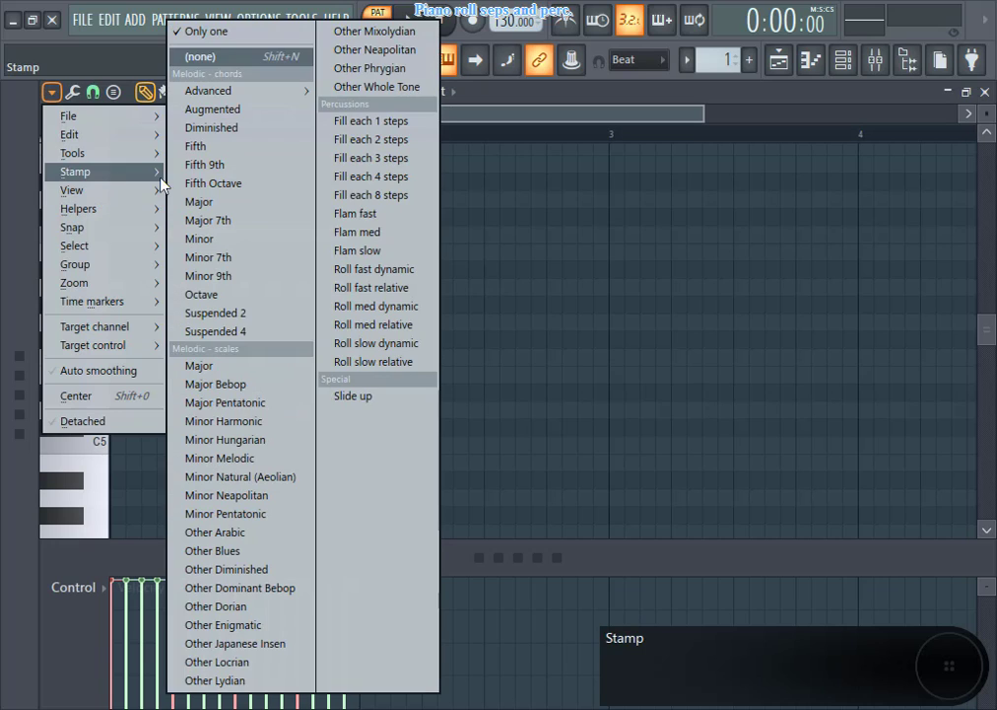
pyautogui.click(389, 196)
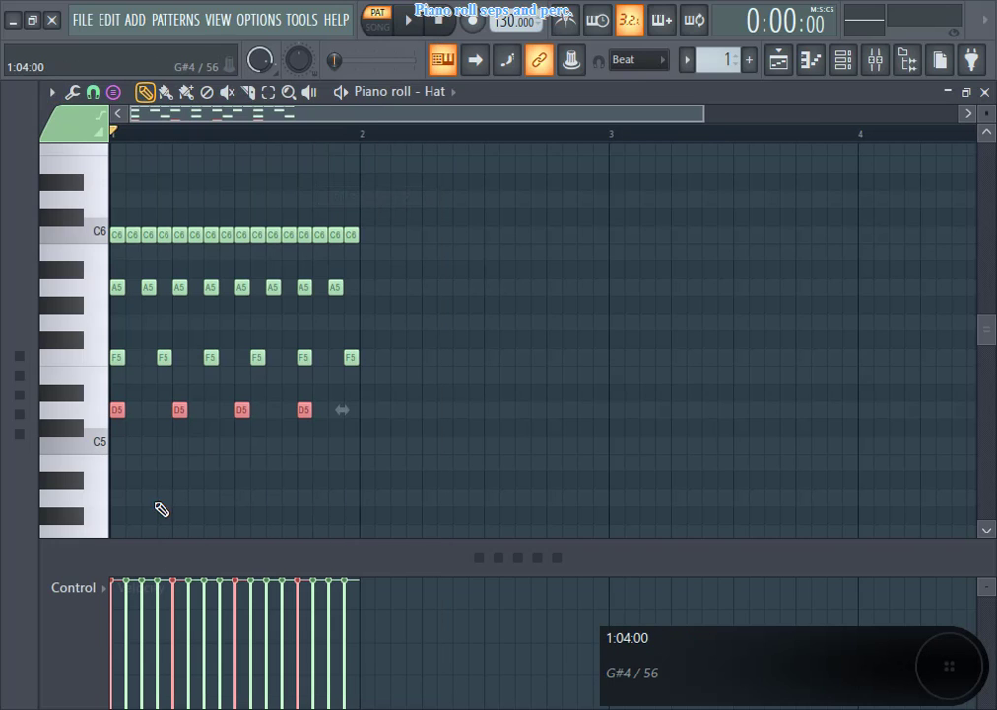
pyautogui.click(64, 481)
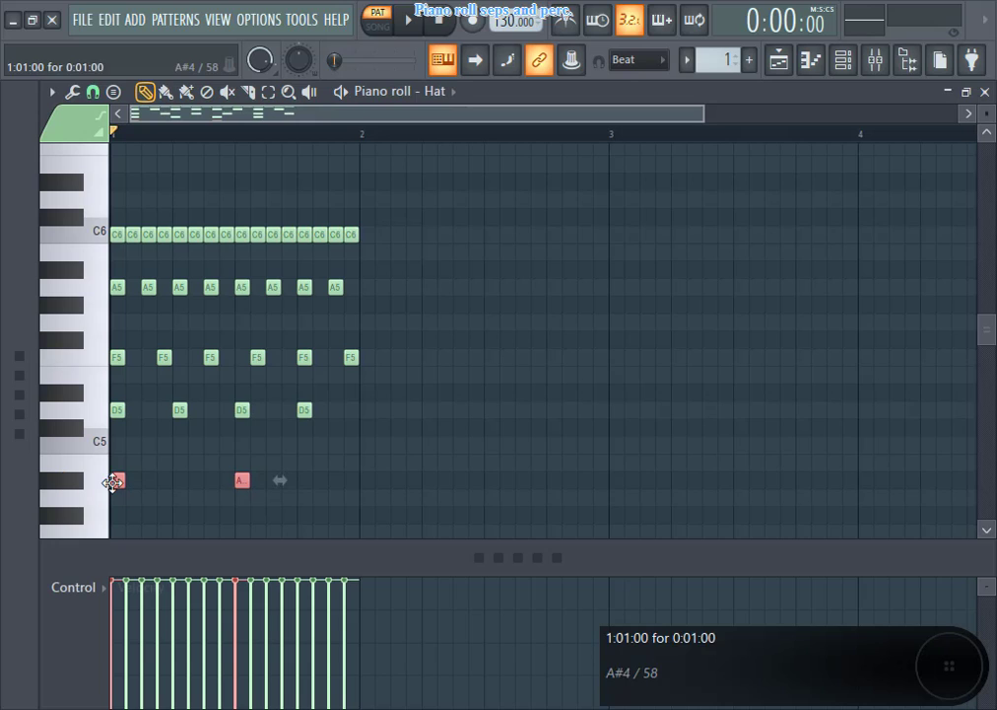
pyautogui.hotkey('shift', 'Up')
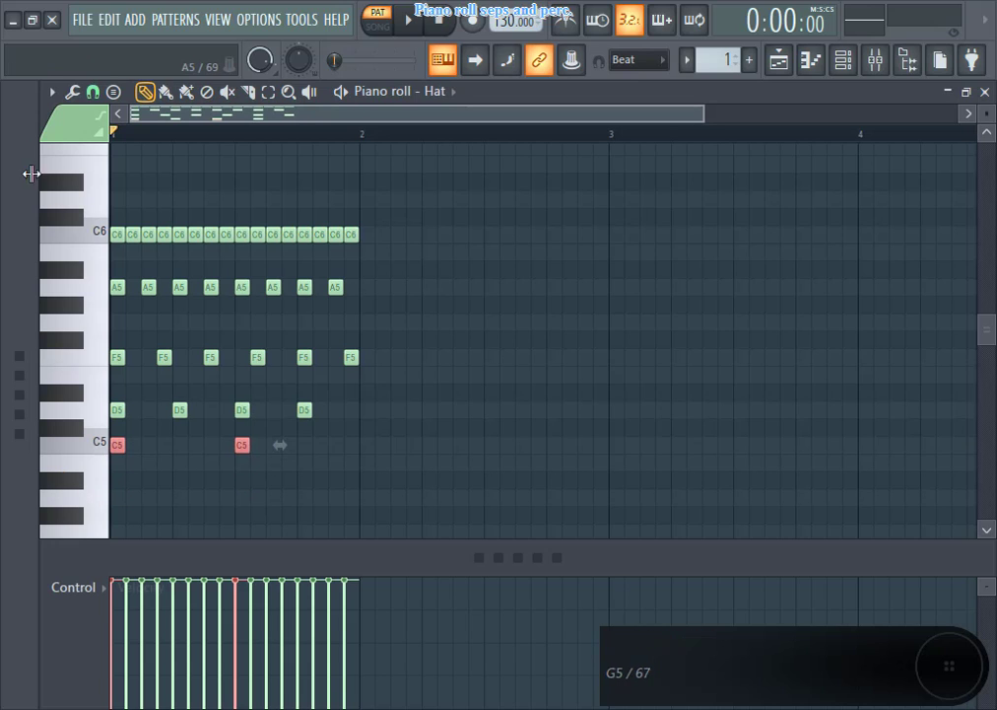
# - Examine the flam and roll percussion stamps available for the Hat channel without placing any of them
pyautogui.click(52, 92)
pyautogui.moveTo(158, 177)
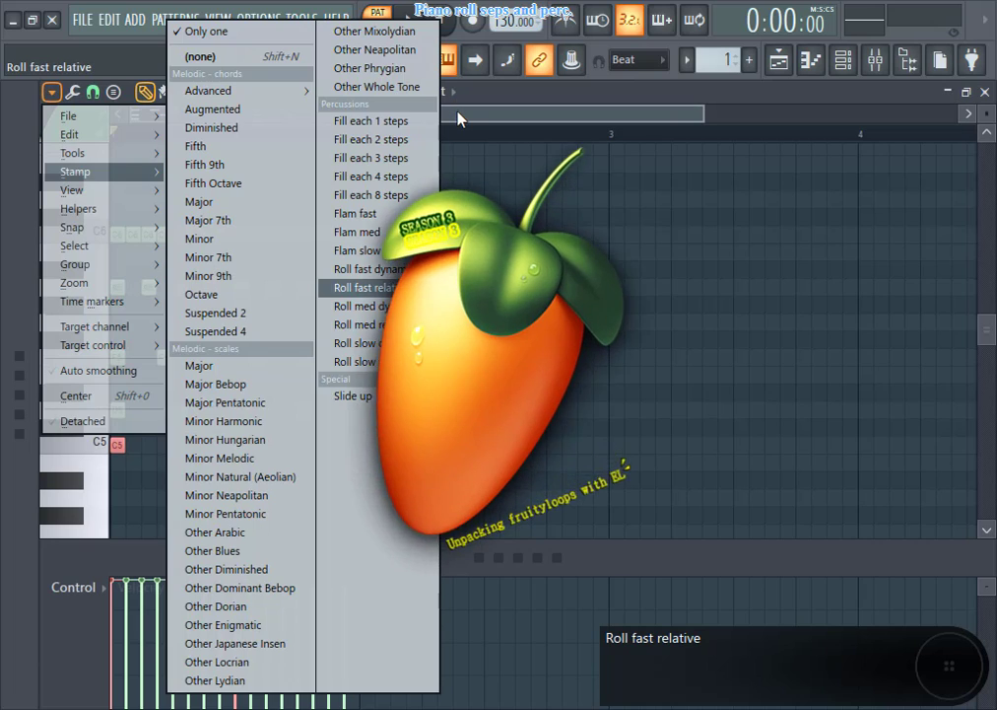
pyautogui.click(370, 287)
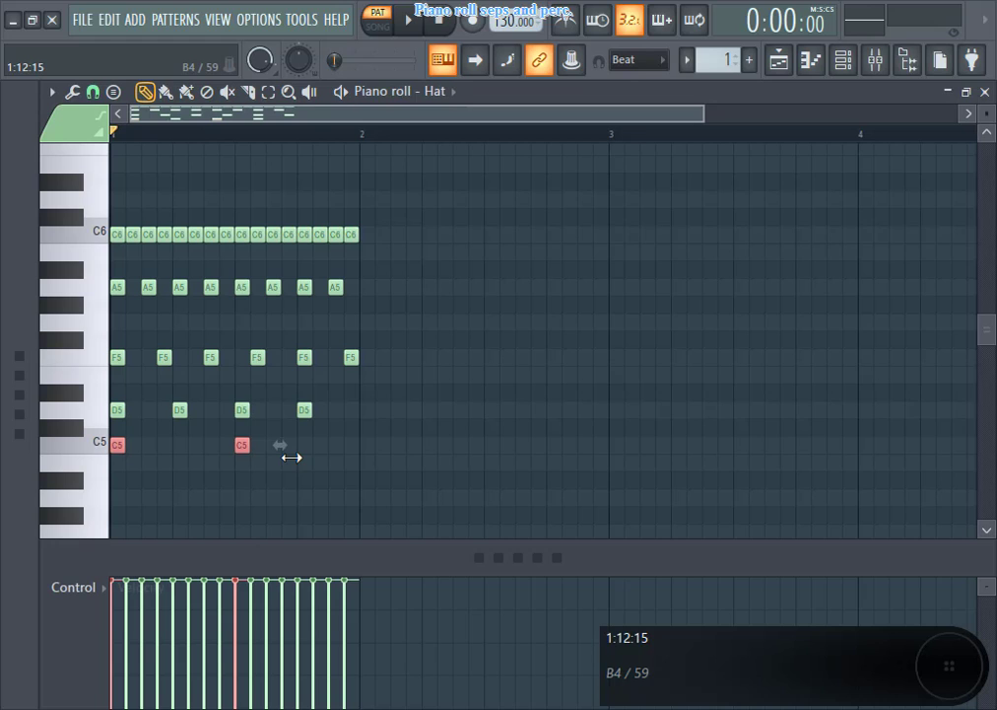
pyautogui.moveTo(985, 98)
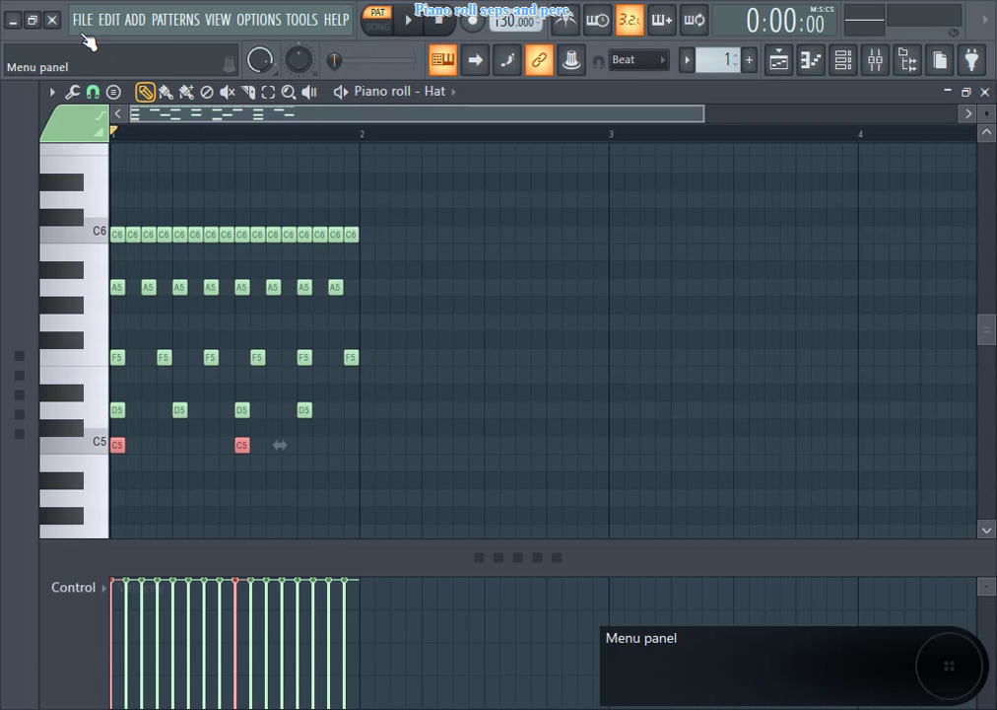
pyautogui.click(51, 91)
pyautogui.moveTo(75, 172)
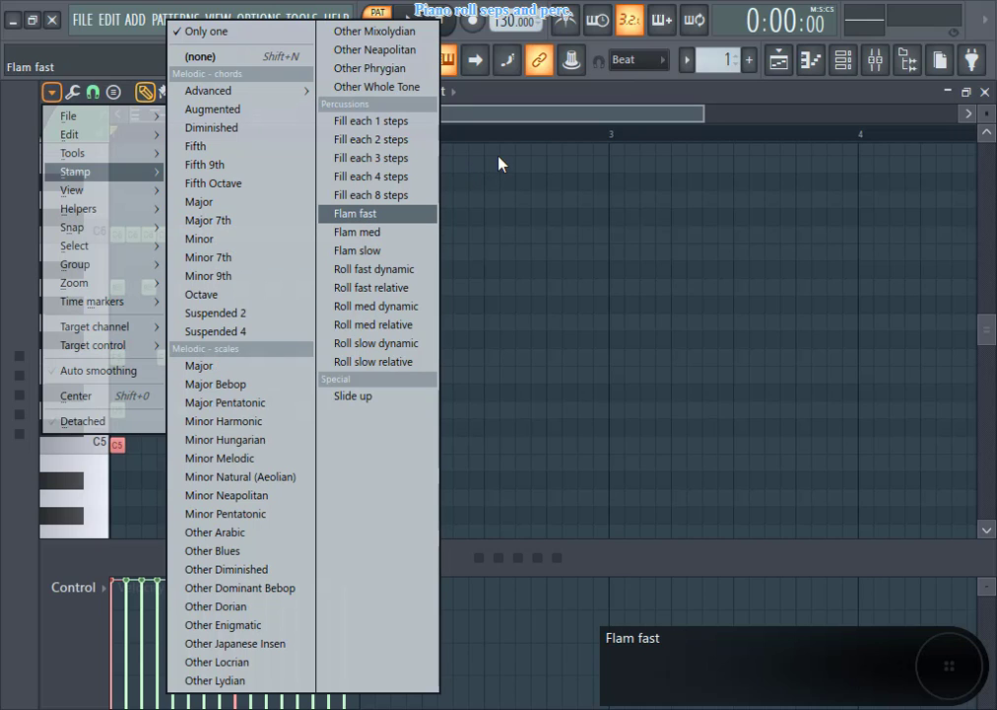
pyautogui.click(528, 128)
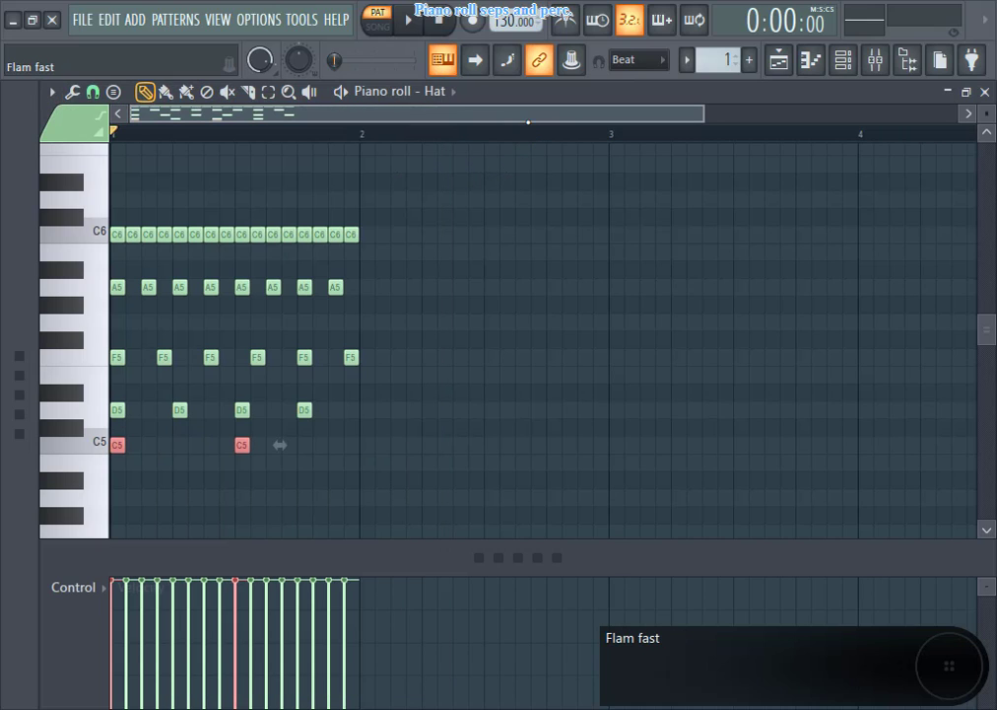
# - Close the Hat piano roll and open the piano roll of the FL Keys channel
pyautogui.click(986, 91)
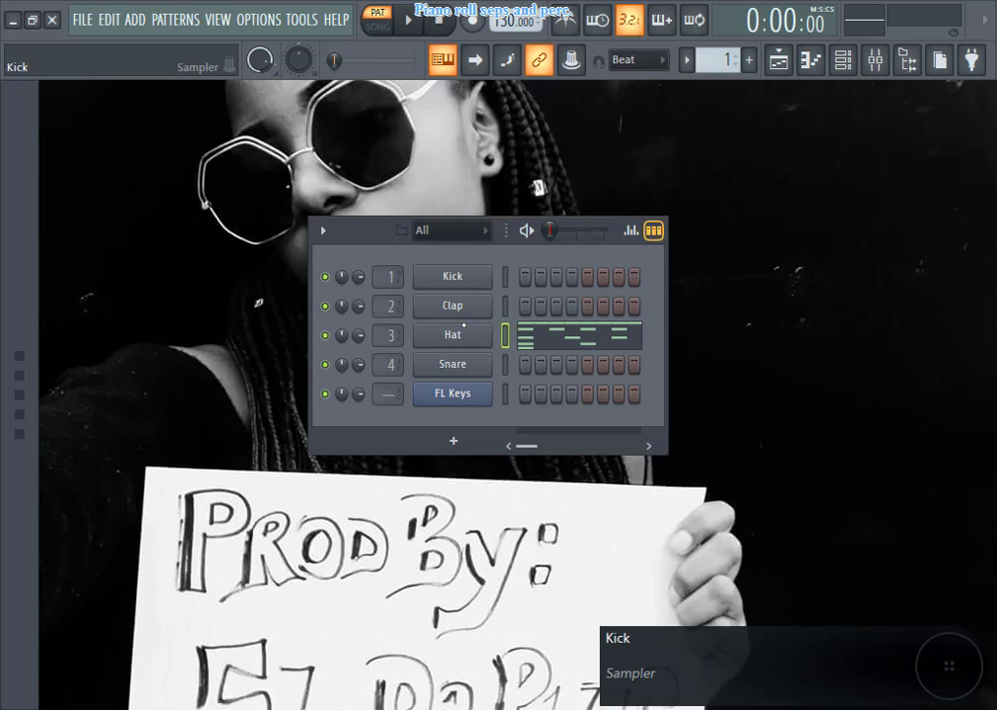
pyautogui.rightClick(463, 399)
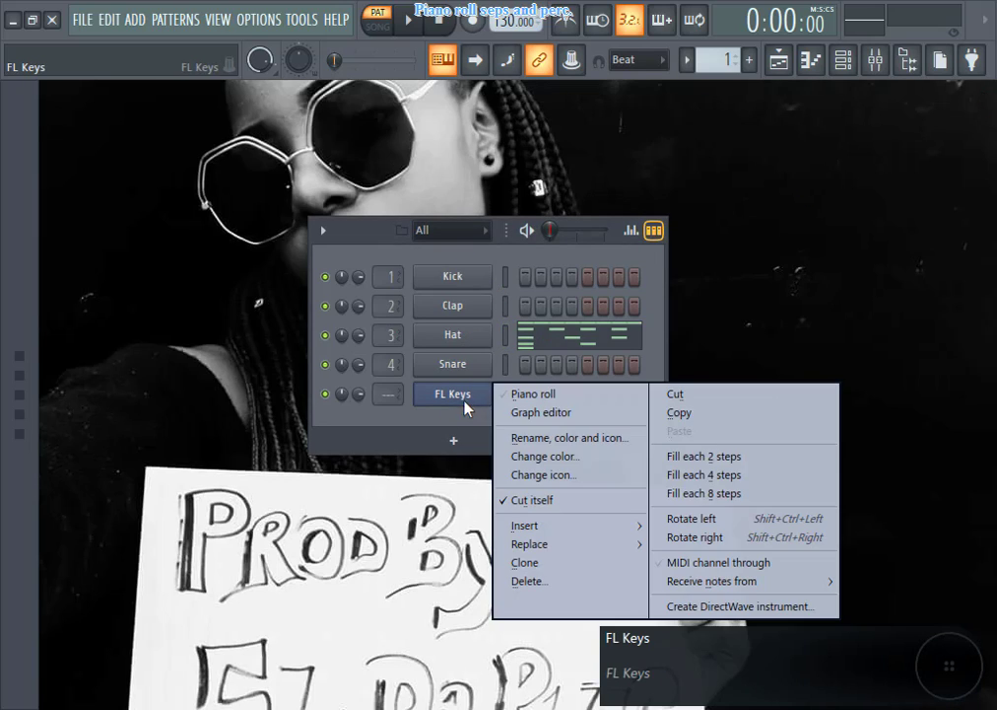
pyautogui.click(518, 398)
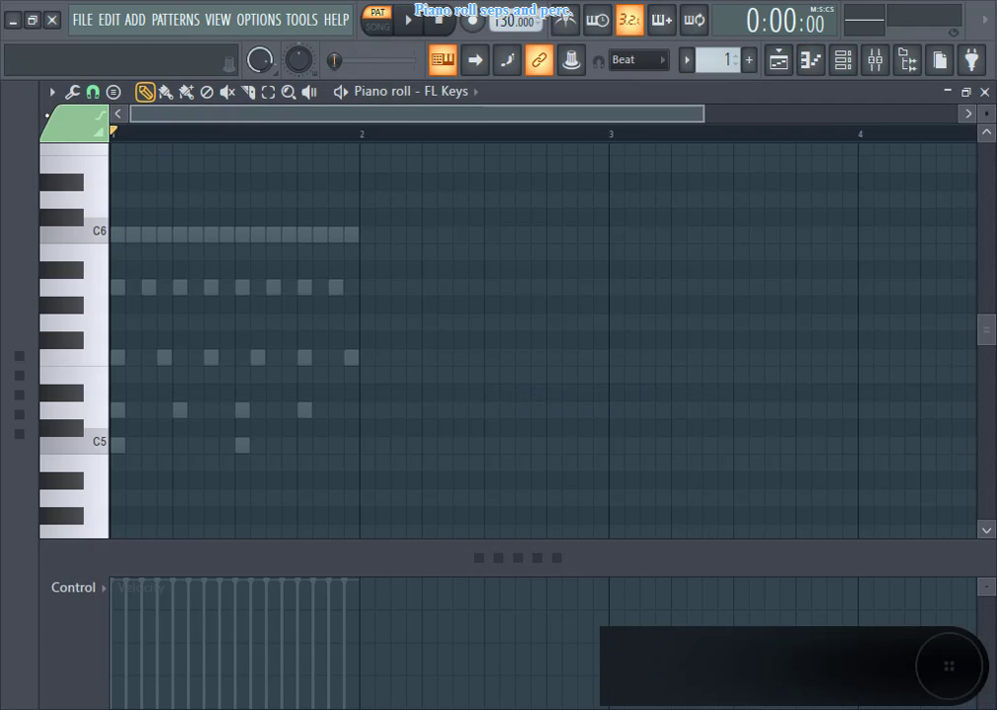
# - Examine the available stamps and snap settings in the FL Keys piano roll, and close it
pyautogui.click(52, 92)
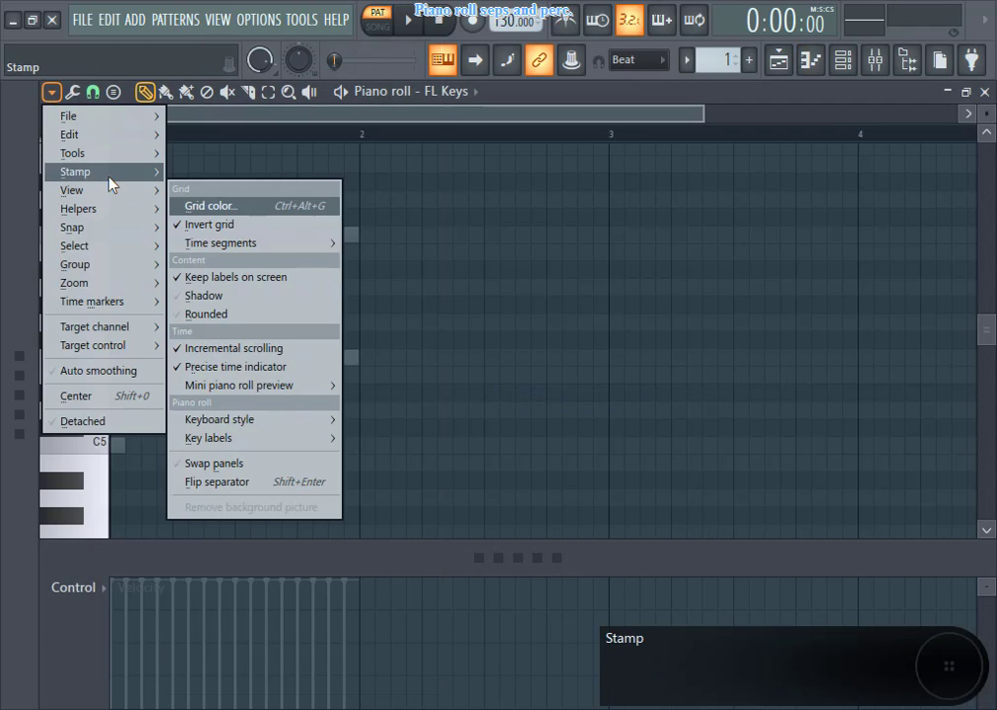
pyautogui.moveTo(109, 173)
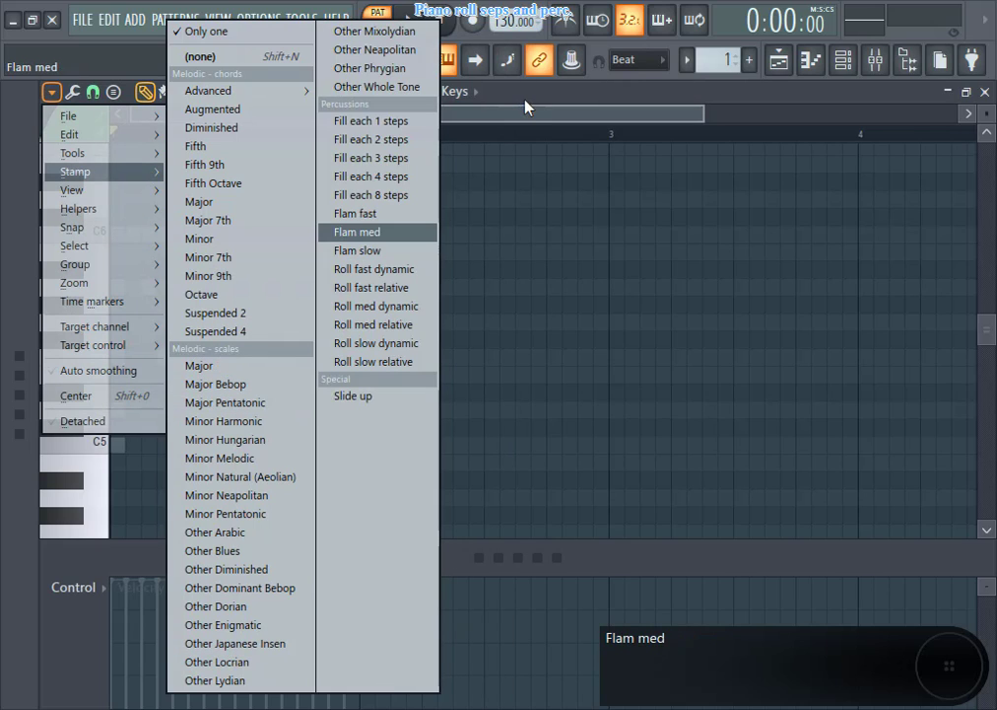
pyautogui.click(509, 115)
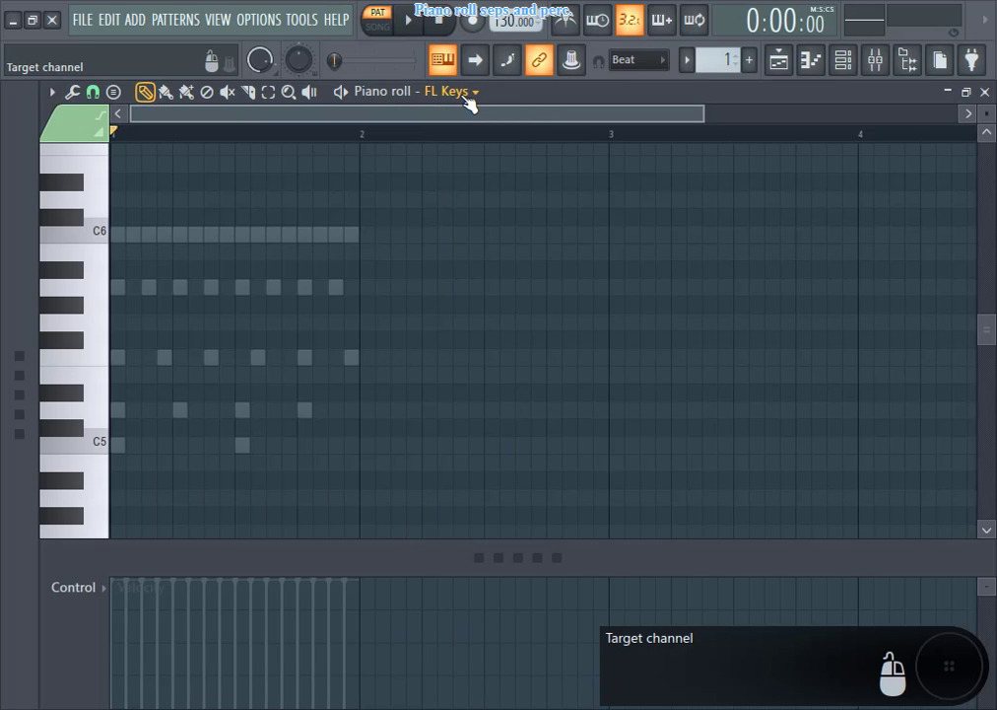
pyautogui.click(50, 92)
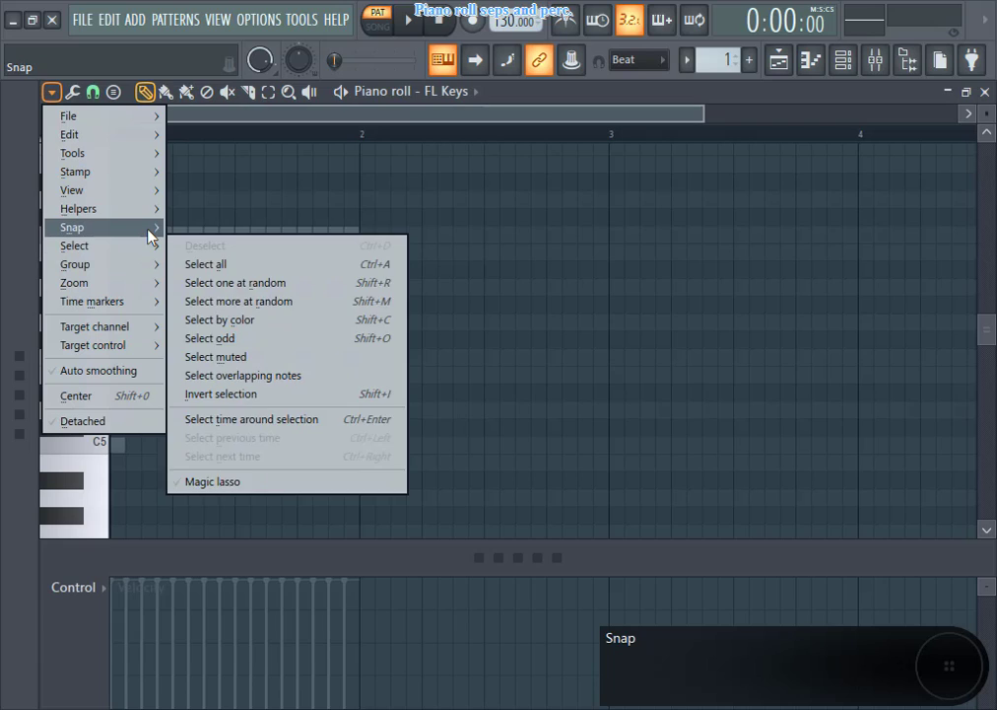
pyautogui.moveTo(150, 233)
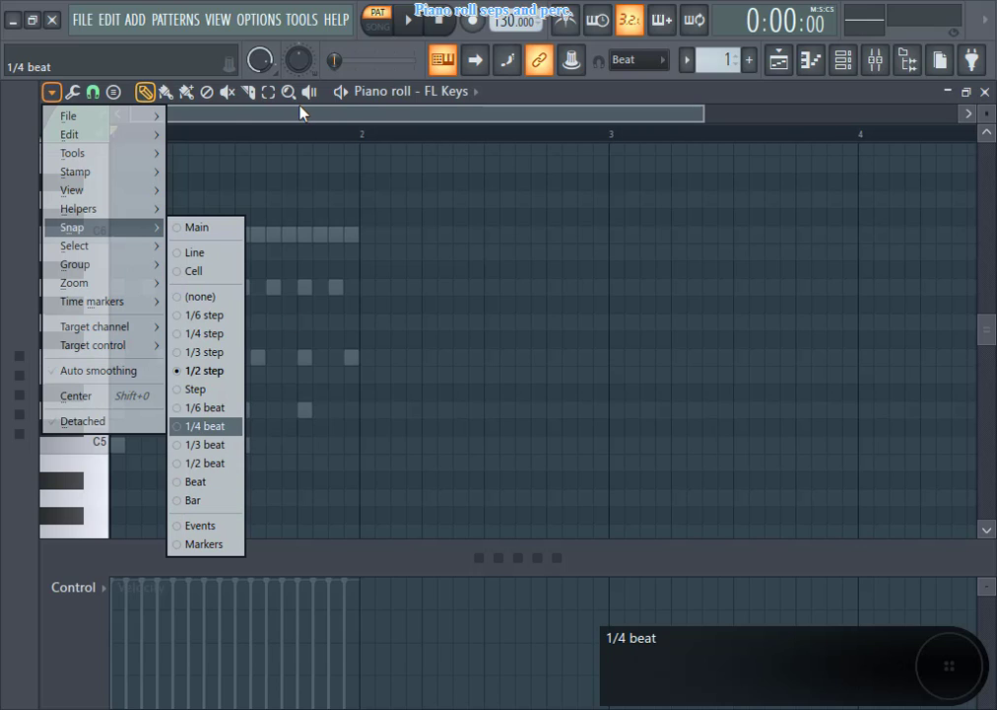
pyautogui.click(241, 89)
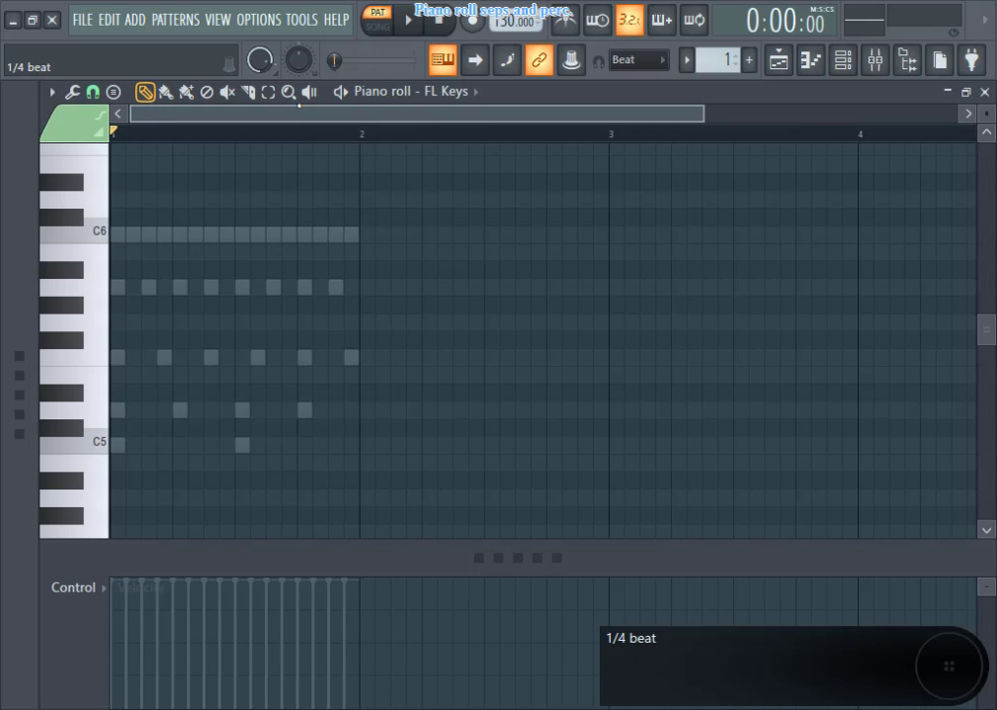
pyautogui.click(984, 91)
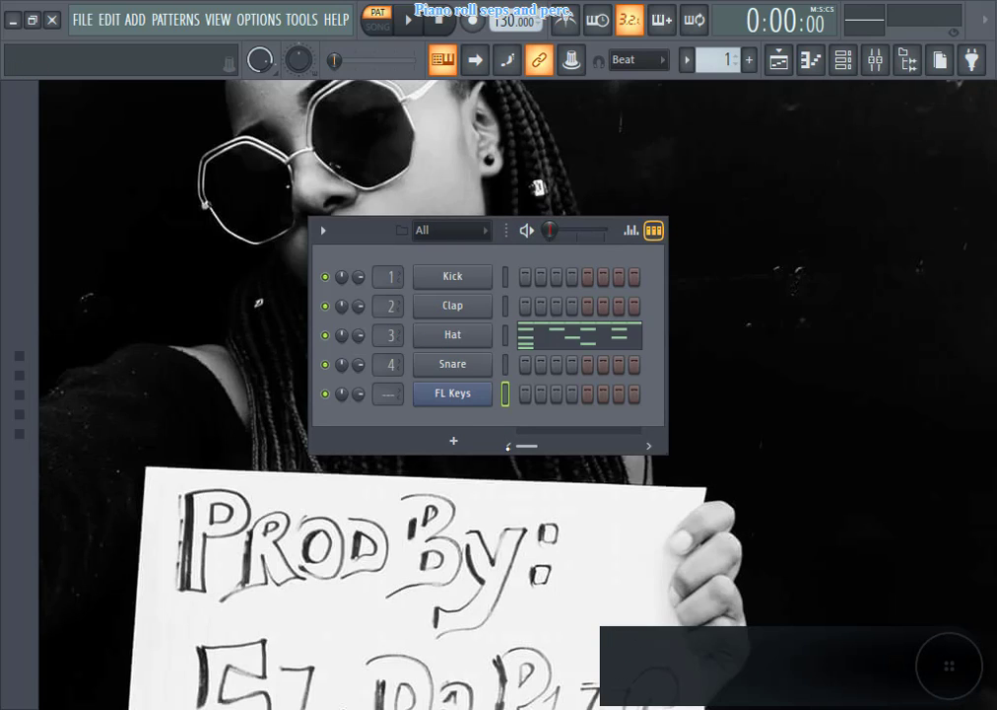